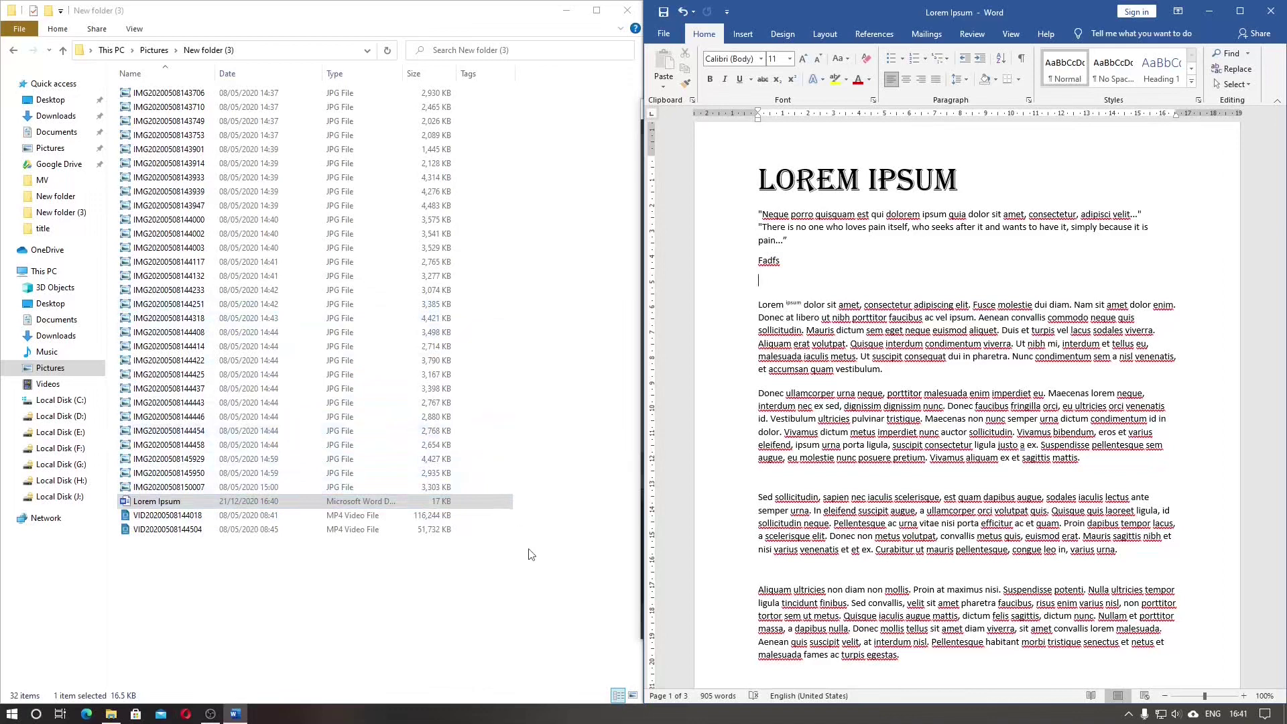
Step: Paste the sleeping cat photo from the folder onto the empty line under Fadfs
click(632, 697)
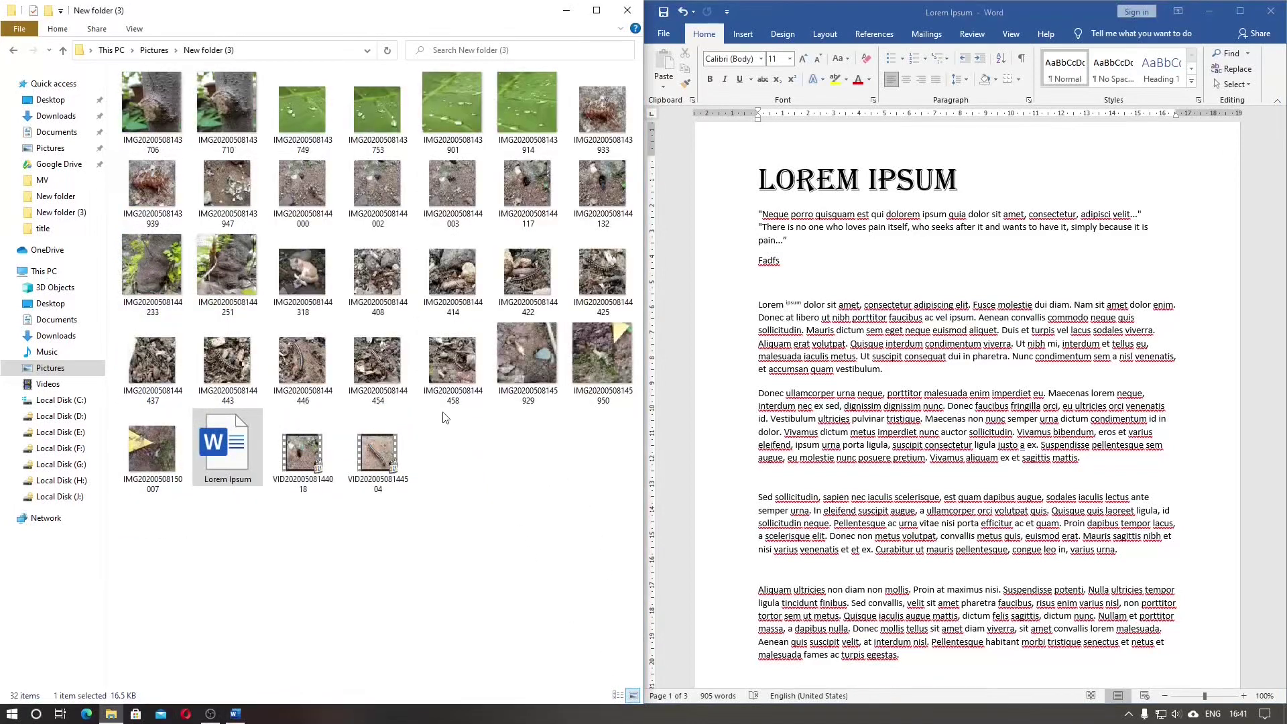
click(318, 295)
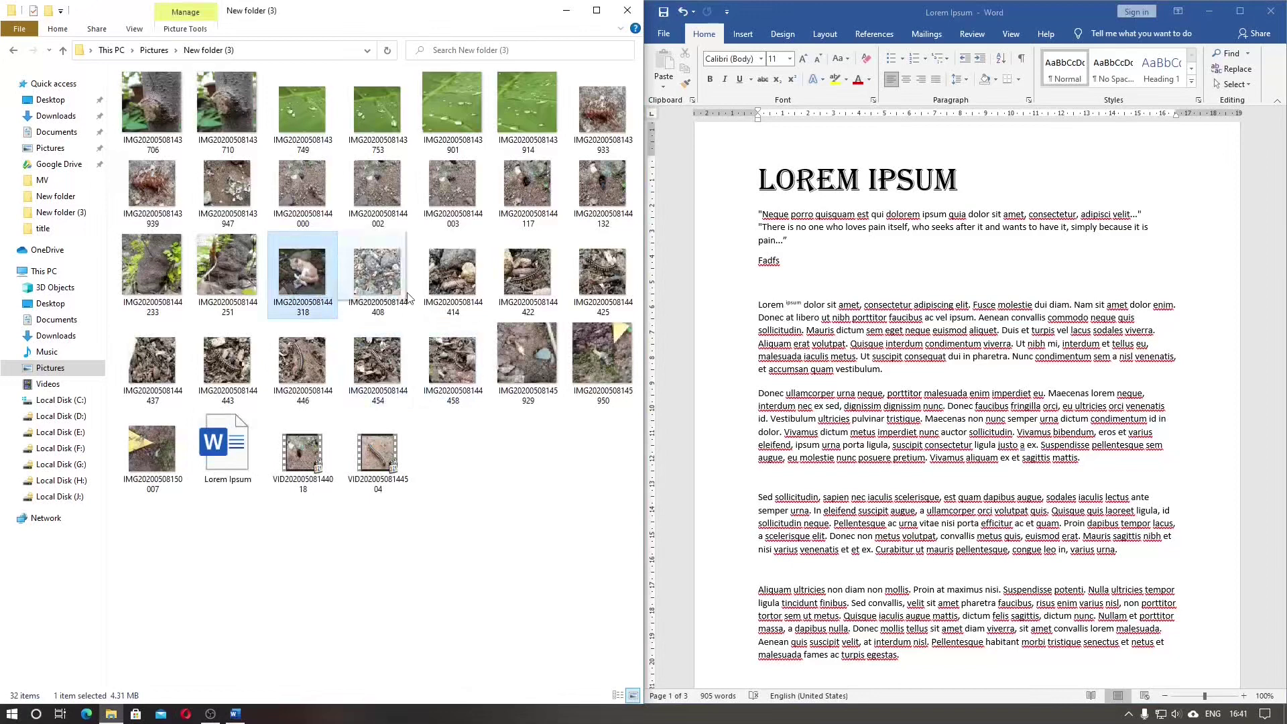
click(794, 288)
key(ctrl+v)
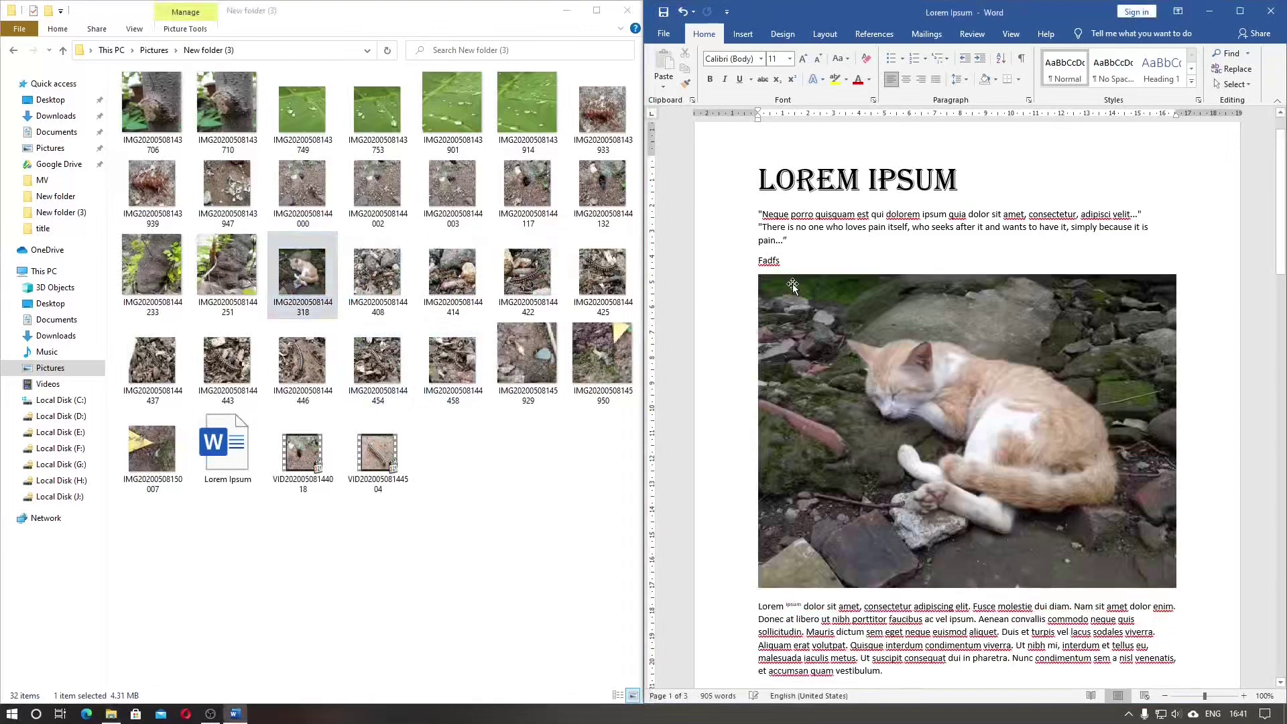
Step: Save the document and confirm the Lorem Ipsum file has grown to 812 KB
click(618, 695)
click(664, 13)
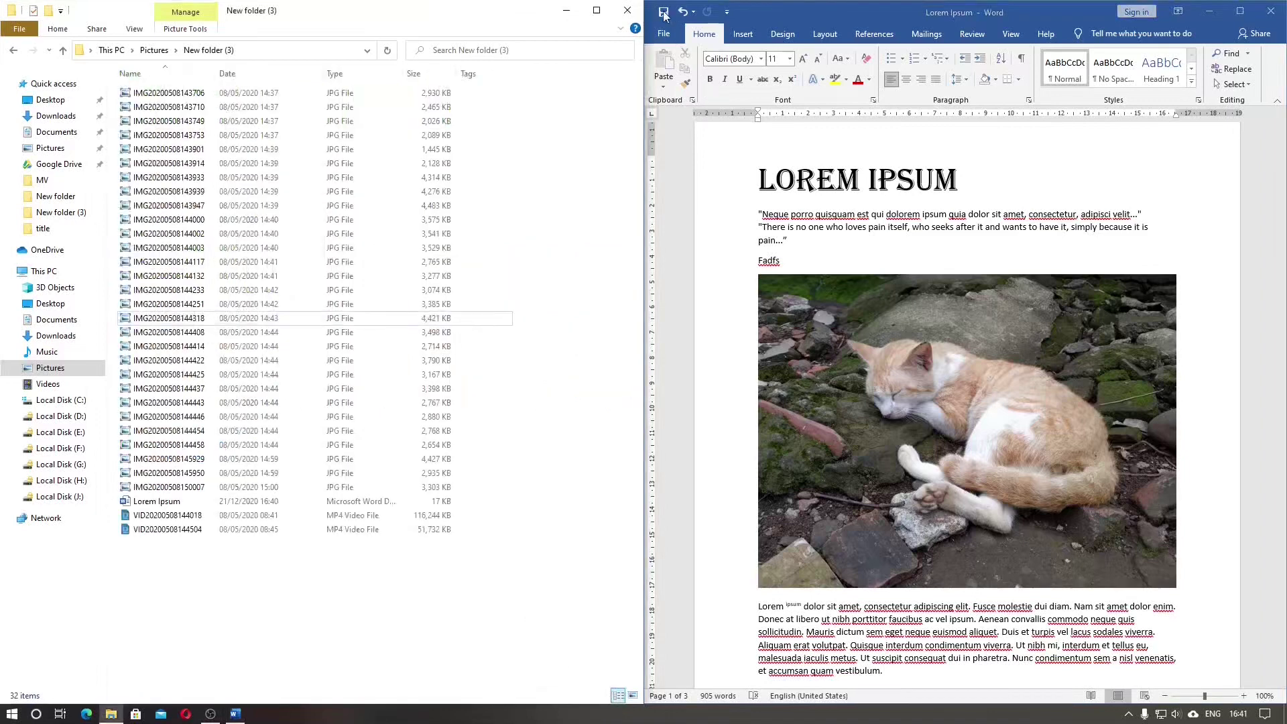
click(458, 504)
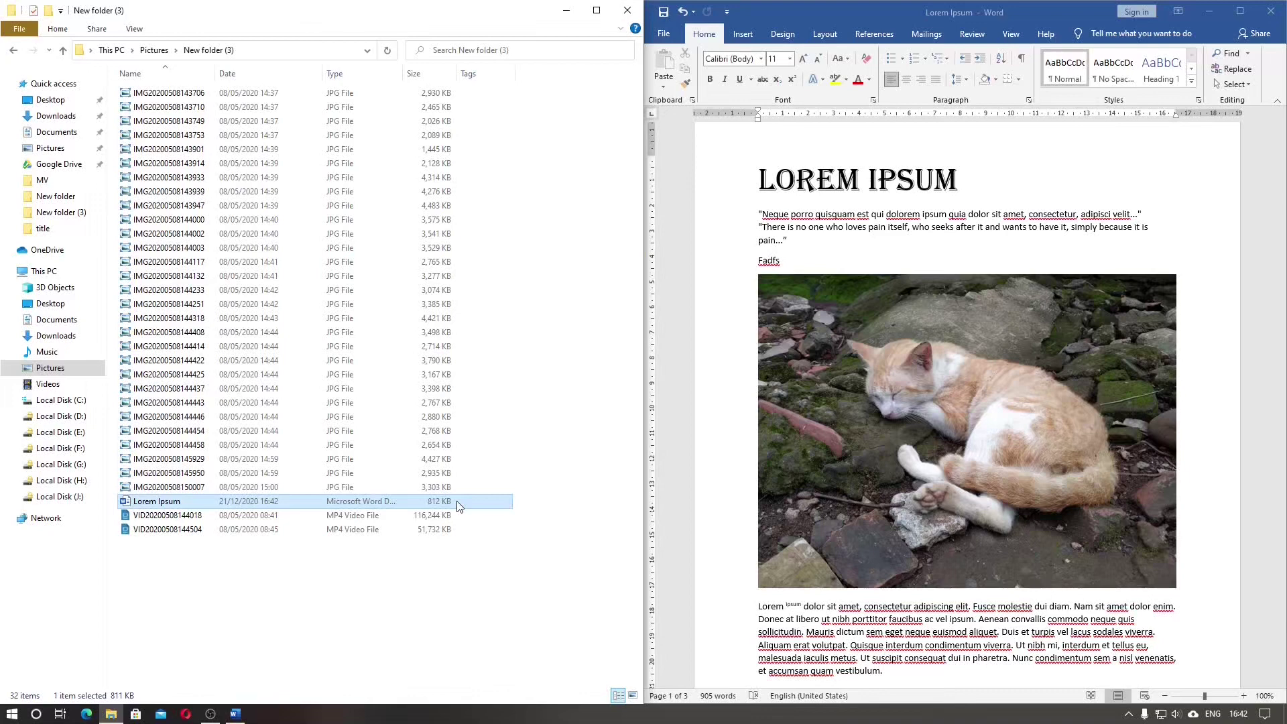
Step: Select the cat photo and open Compress Pictures from Picture Tools Format with Word maximized
click(922, 496)
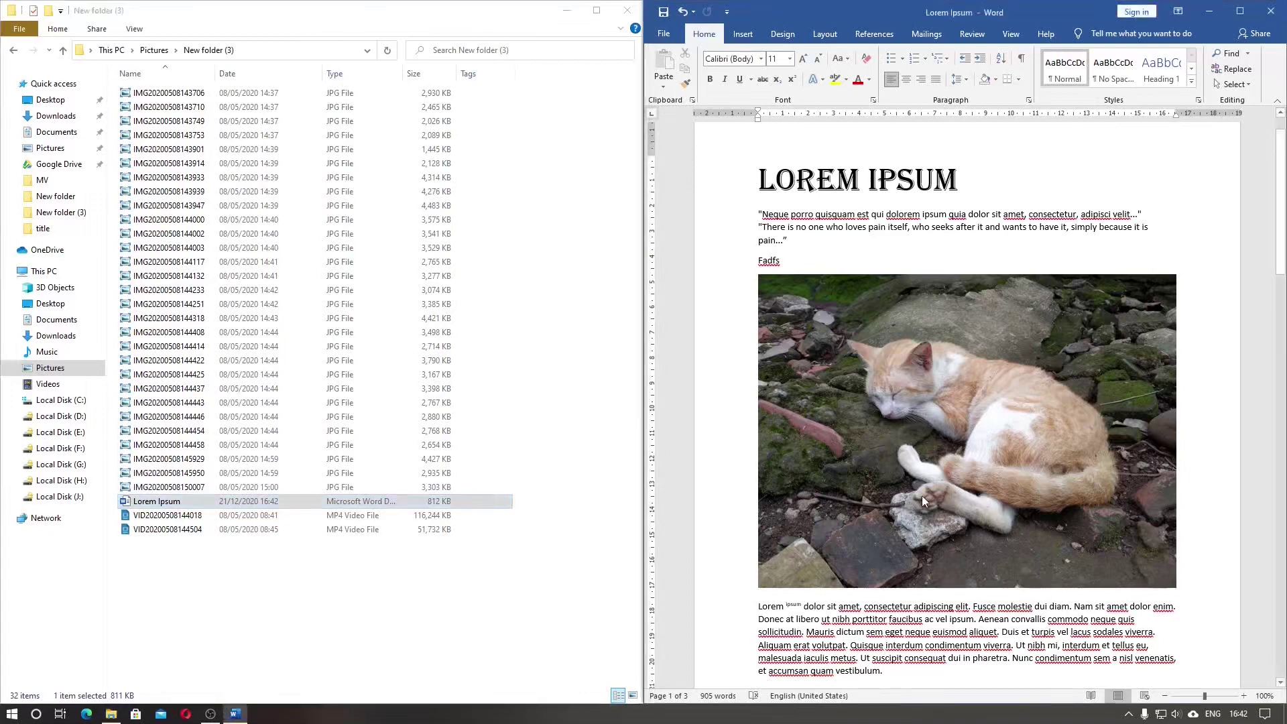
click(930, 449)
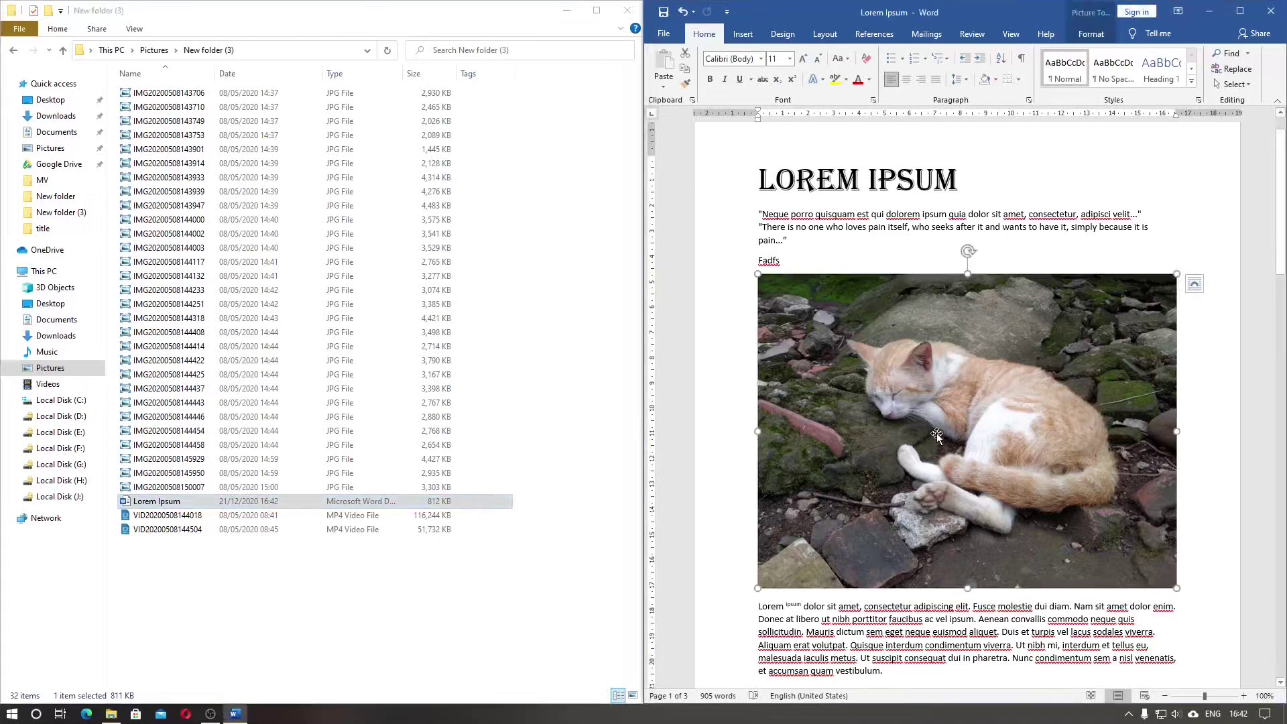
click(1090, 35)
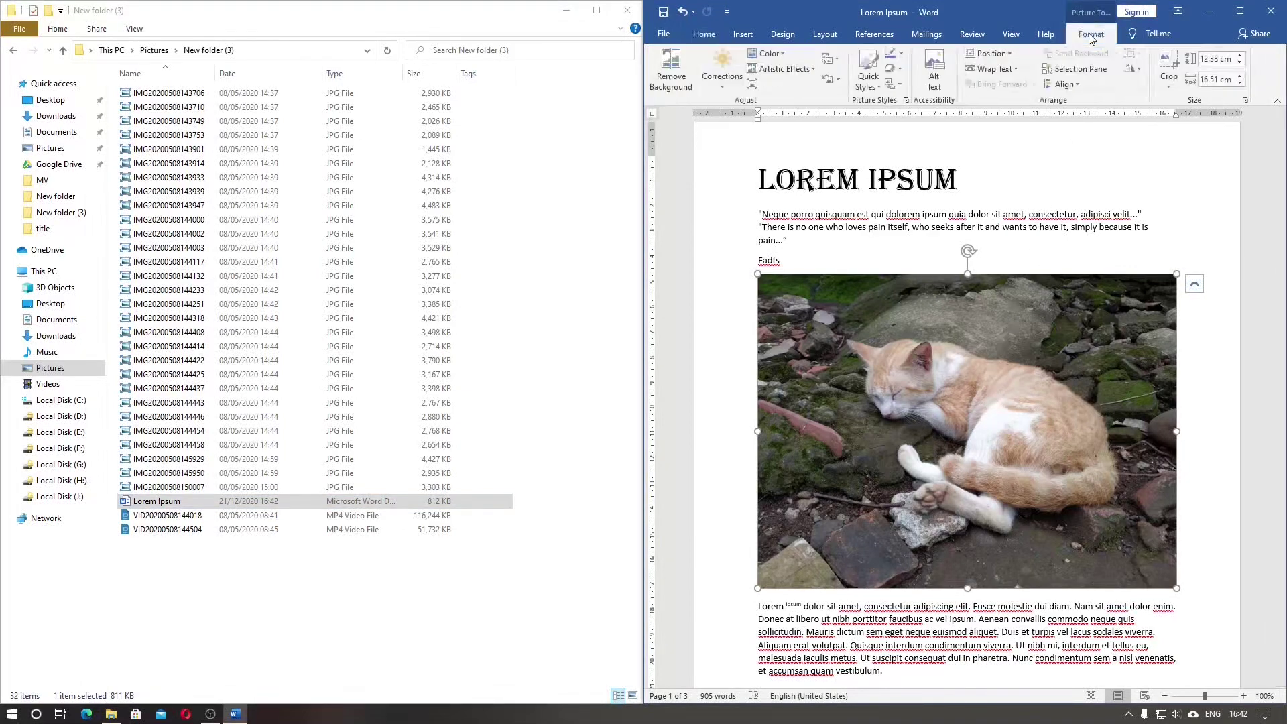
click(1239, 11)
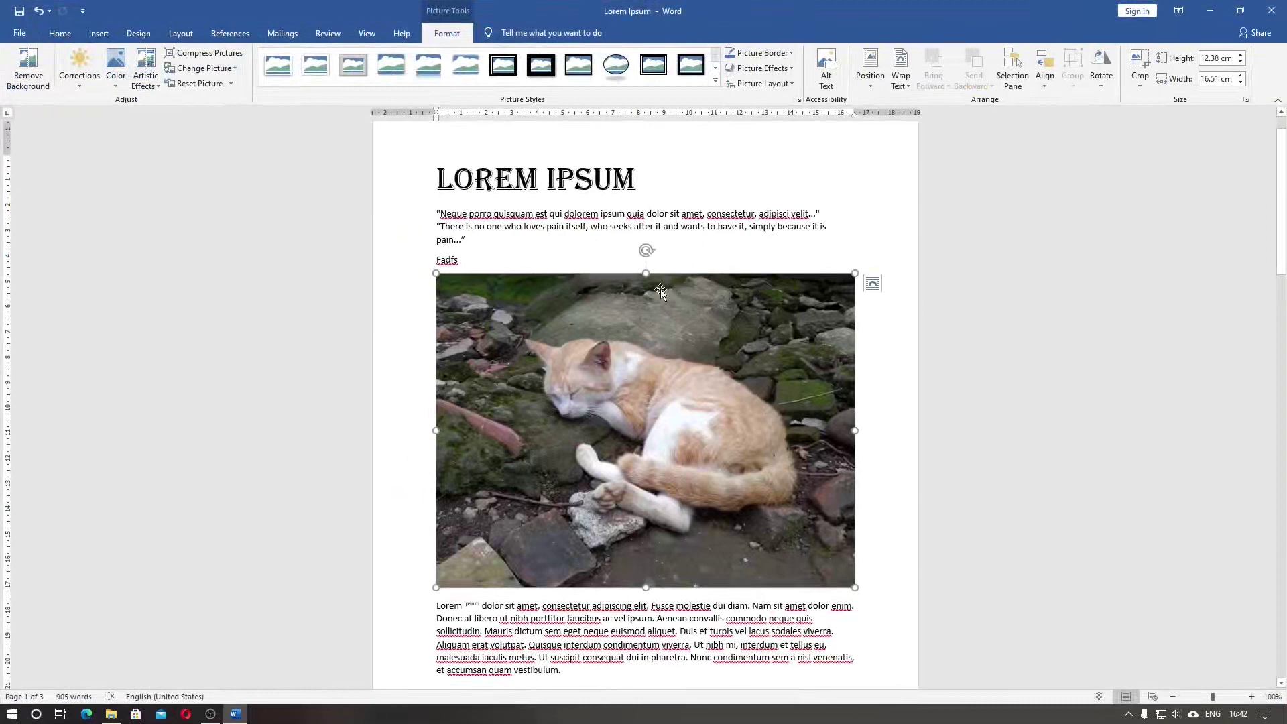
click(212, 53)
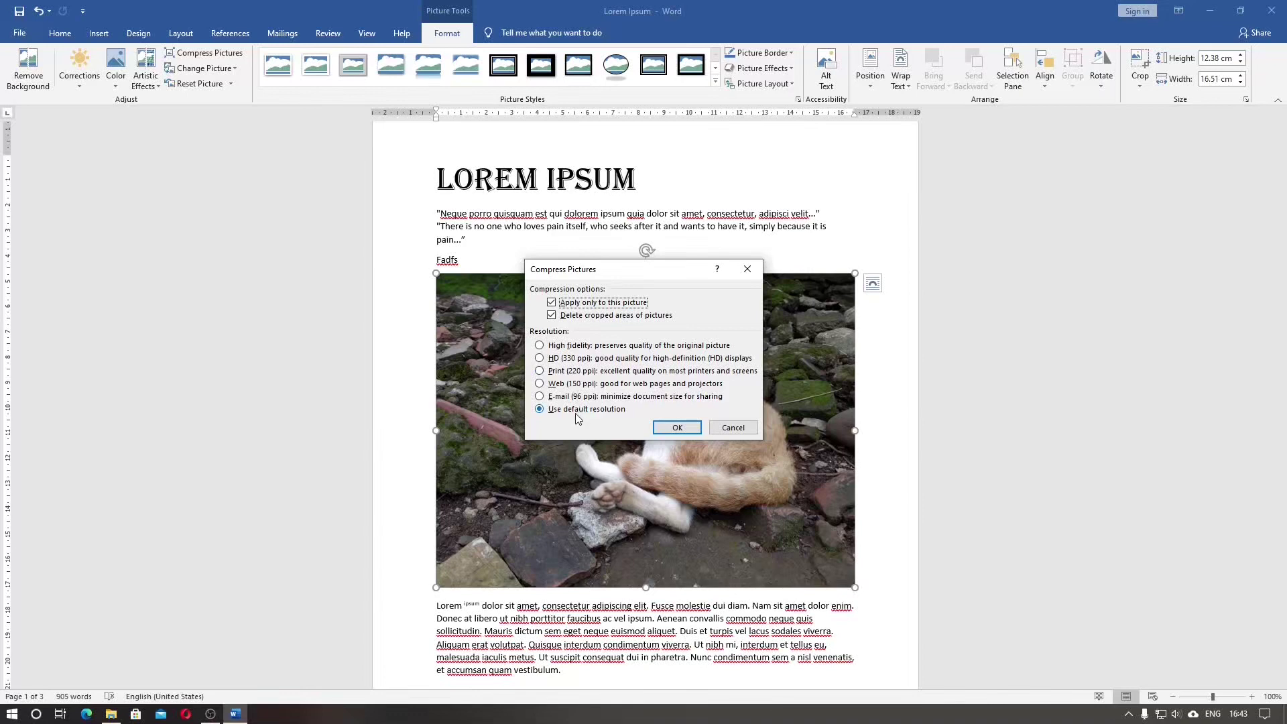
Step: Apply High fidelity compression to the cat photo and check the saved file reads 2,190 KB
click(560, 347)
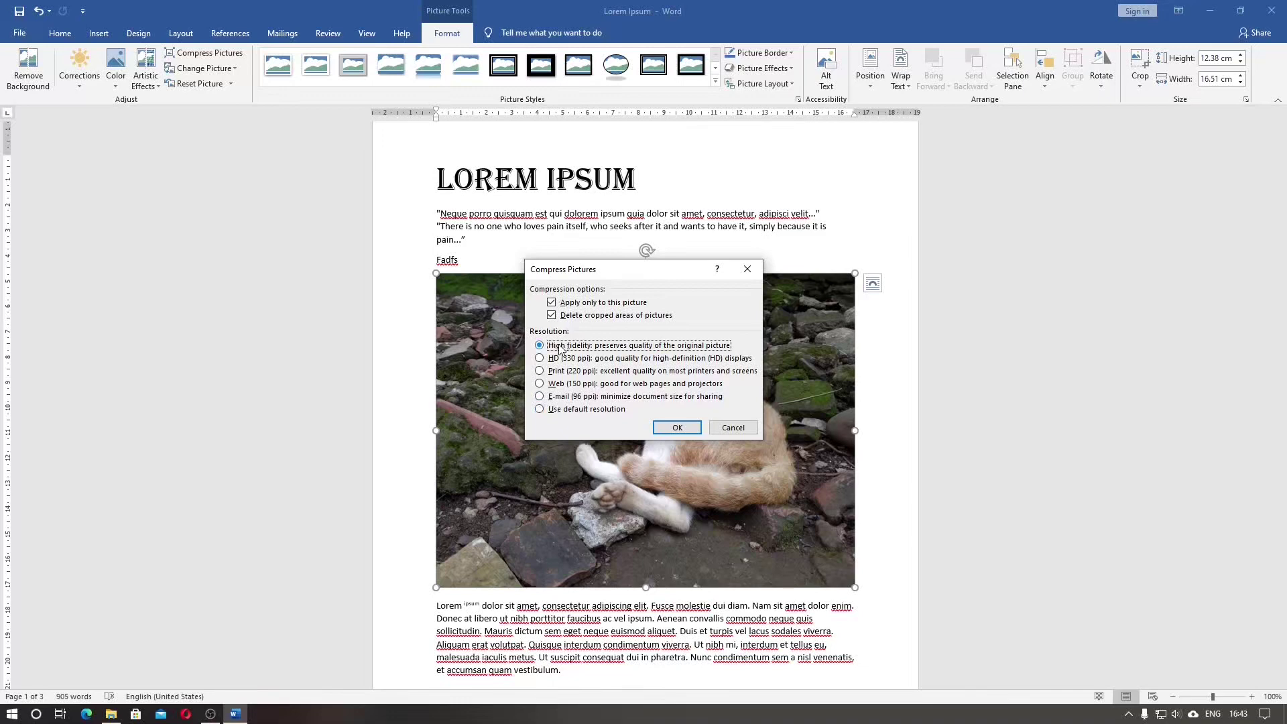
click(677, 428)
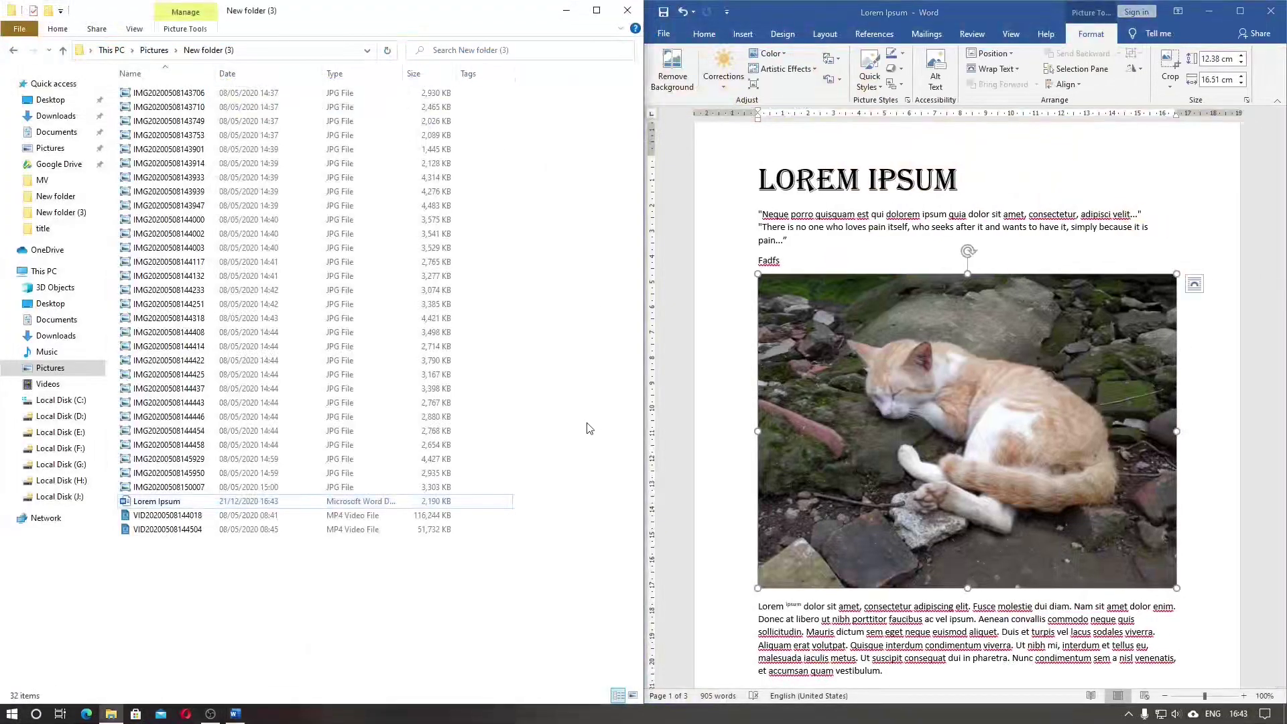
click(471, 504)
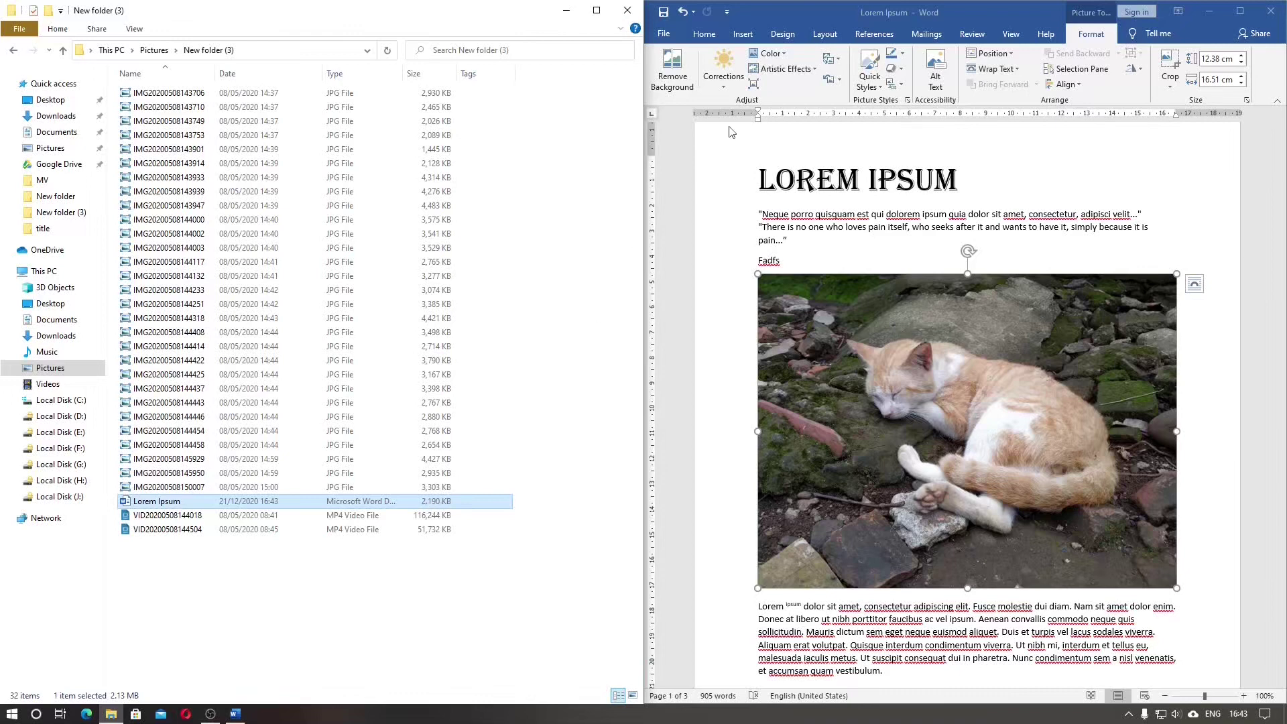
Step: Recompress the cat photo at HD (330 ppi), save, and confirm the file is 1,595 KB
click(753, 84)
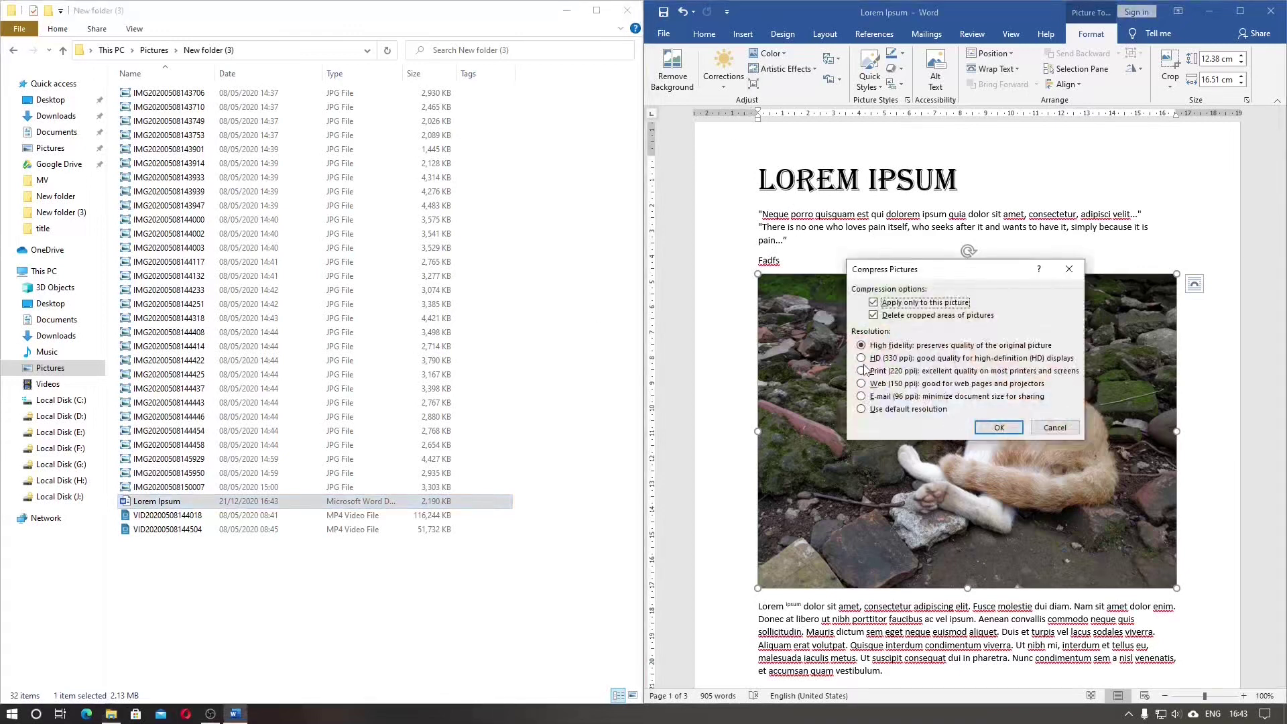
click(862, 359)
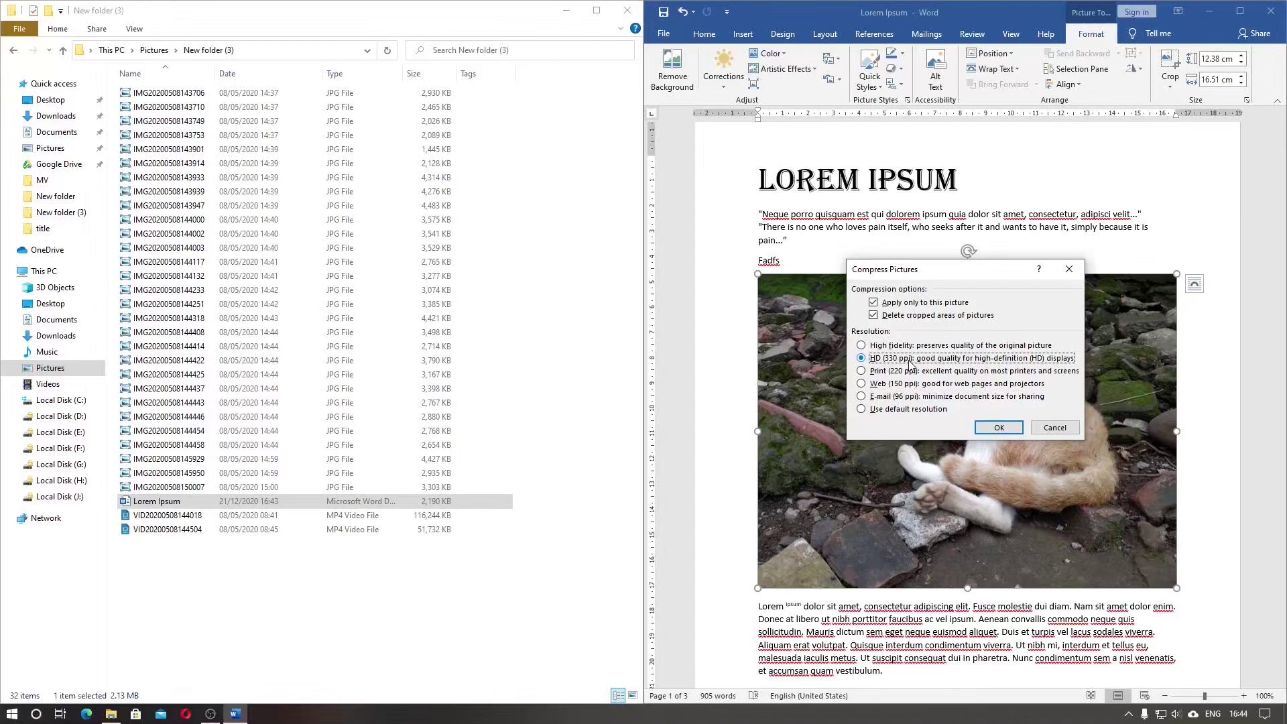
click(998, 428)
key(ctrl+s)
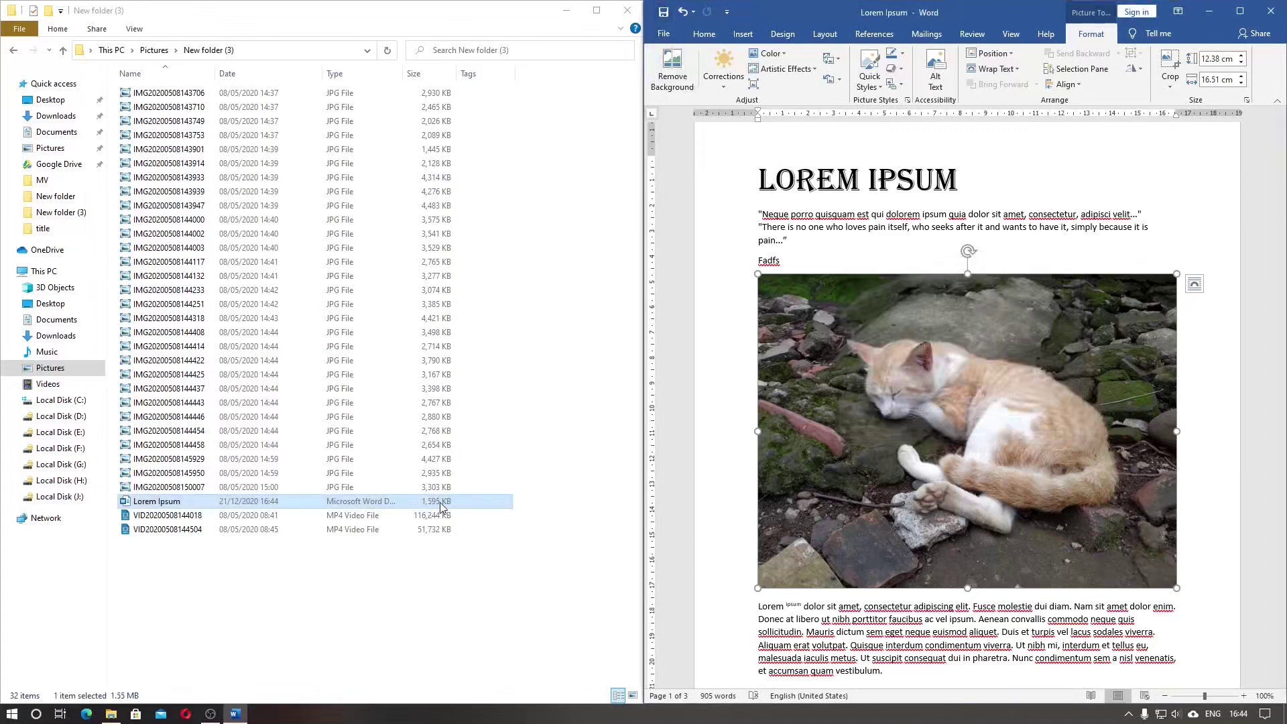
scroll(875, 590, up, 1)
click(876, 590)
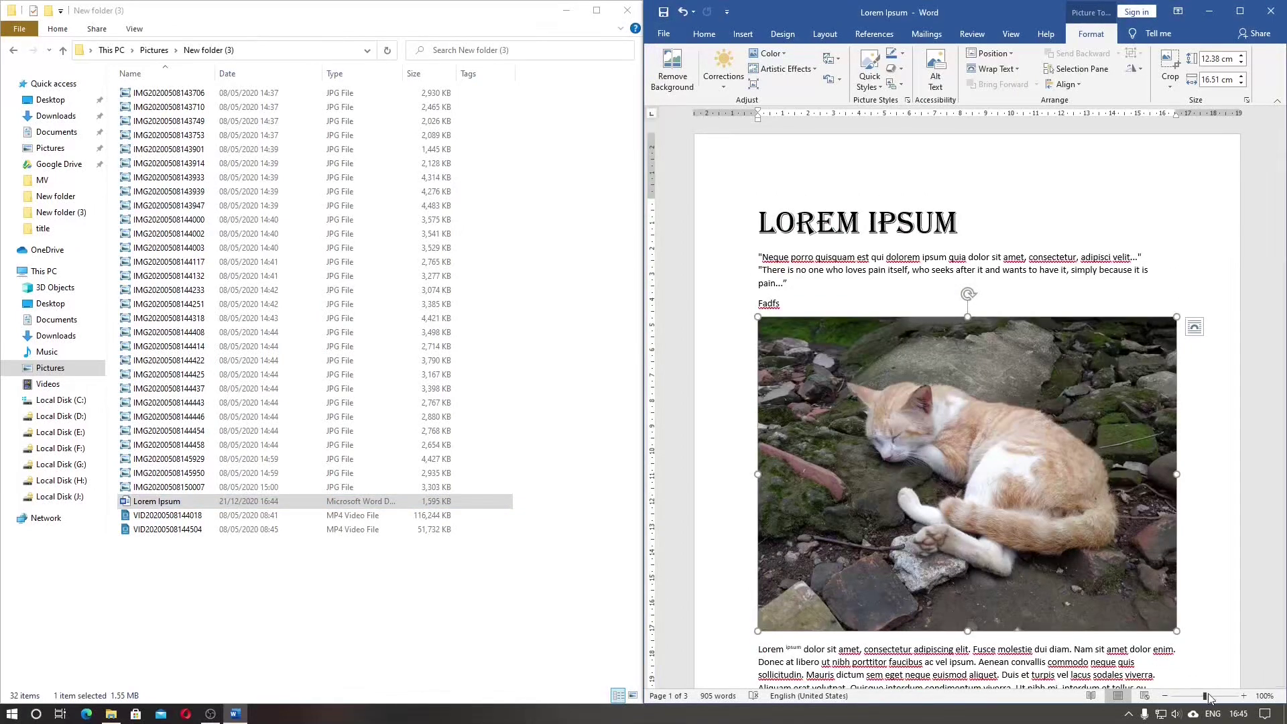
Step: Zoom to 500%, recompress at Print (220 ppi), save, and verify the file dropped to 814 KB
drag(1206, 697, 1239, 697)
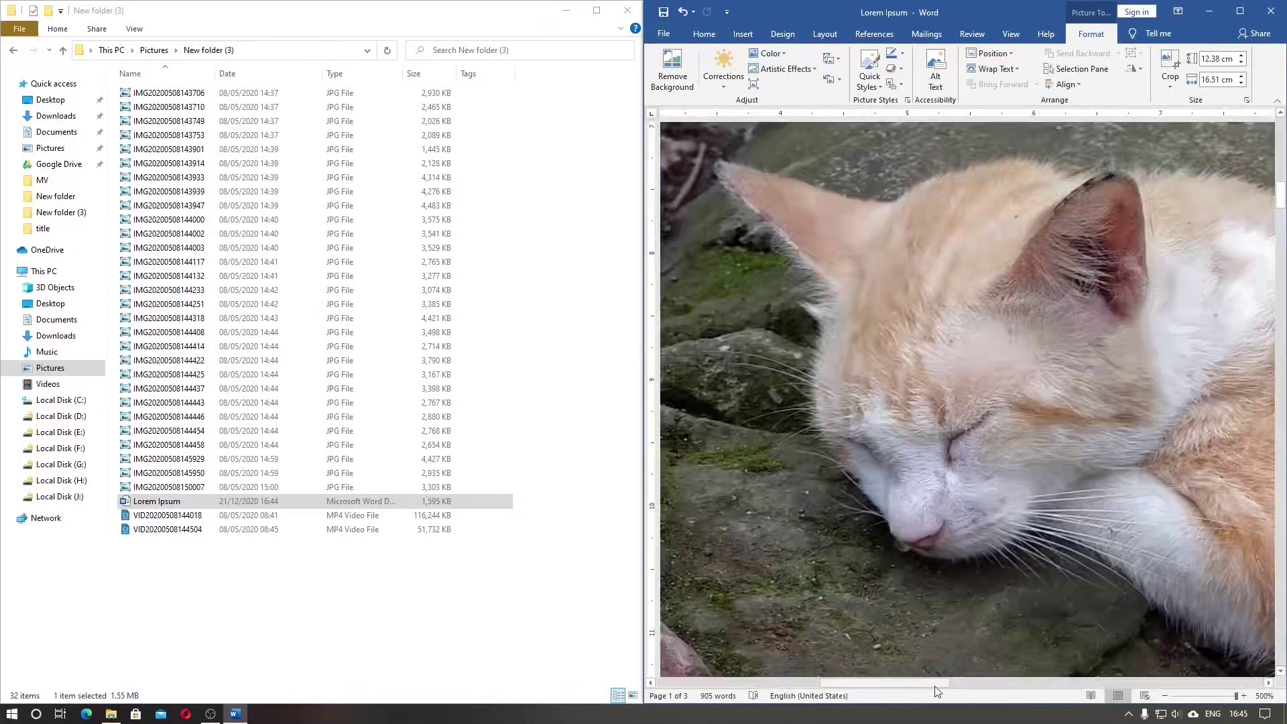
click(753, 85)
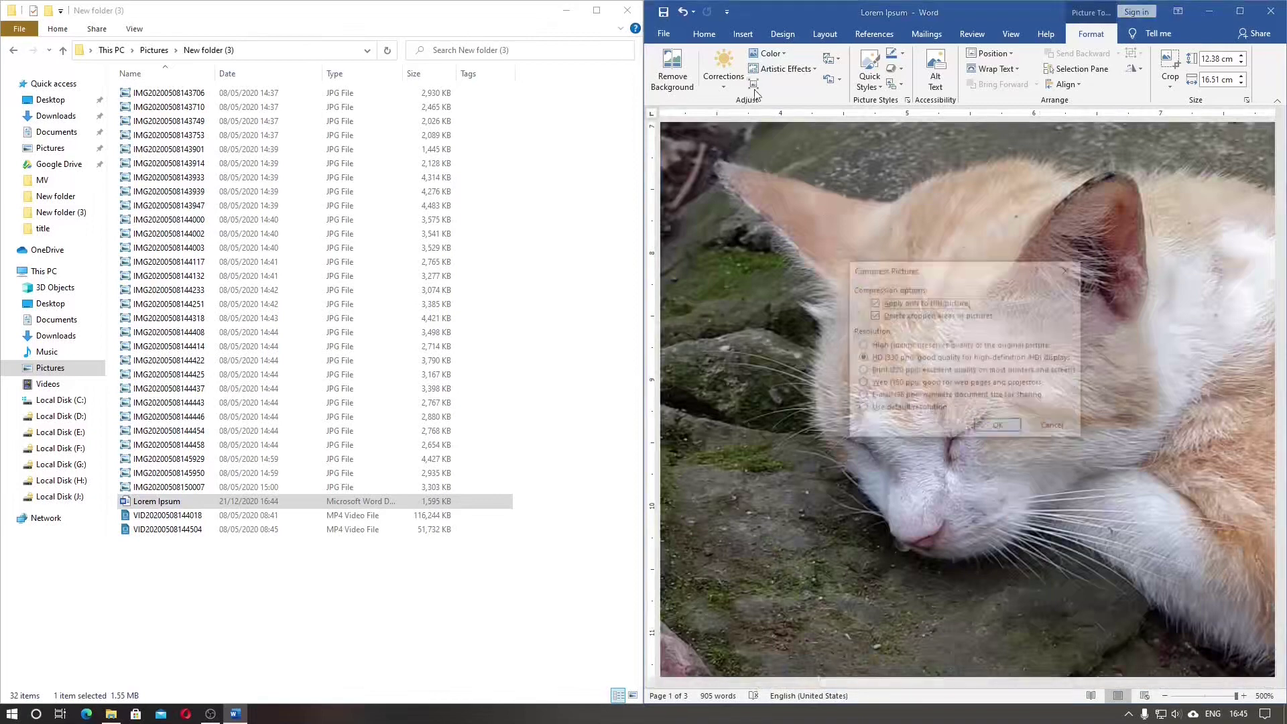
click(878, 374)
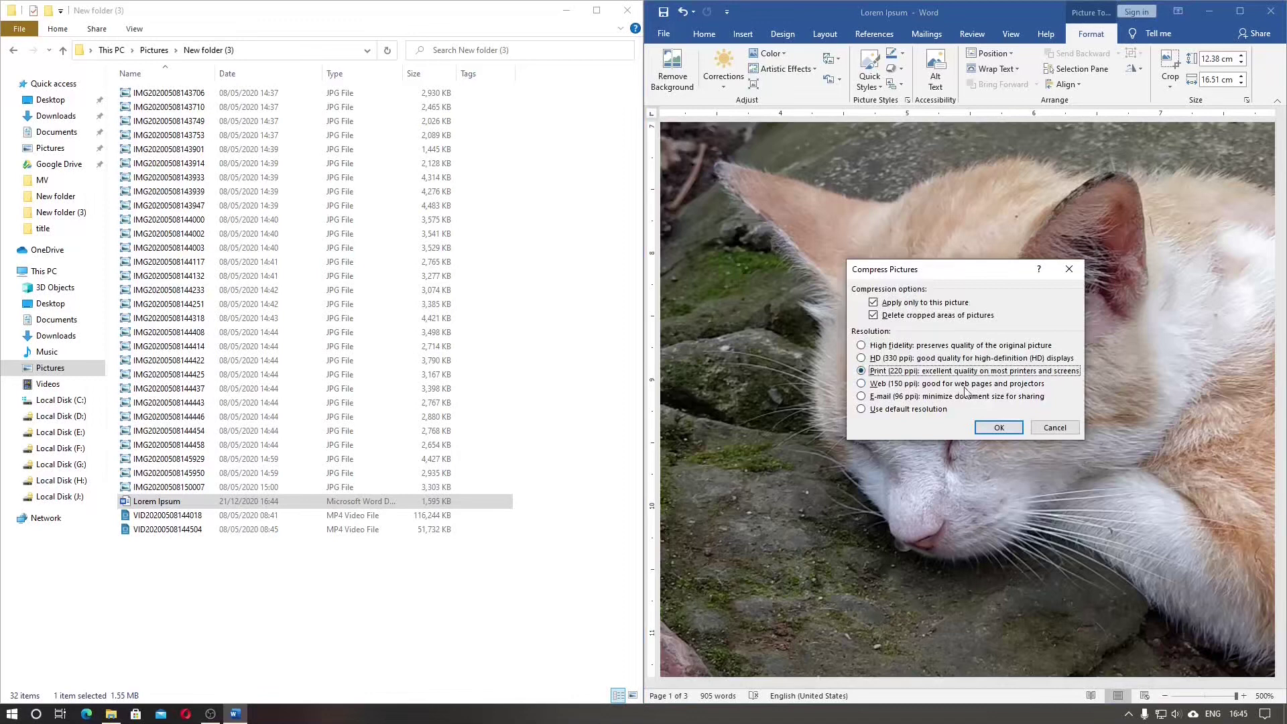
click(1013, 429)
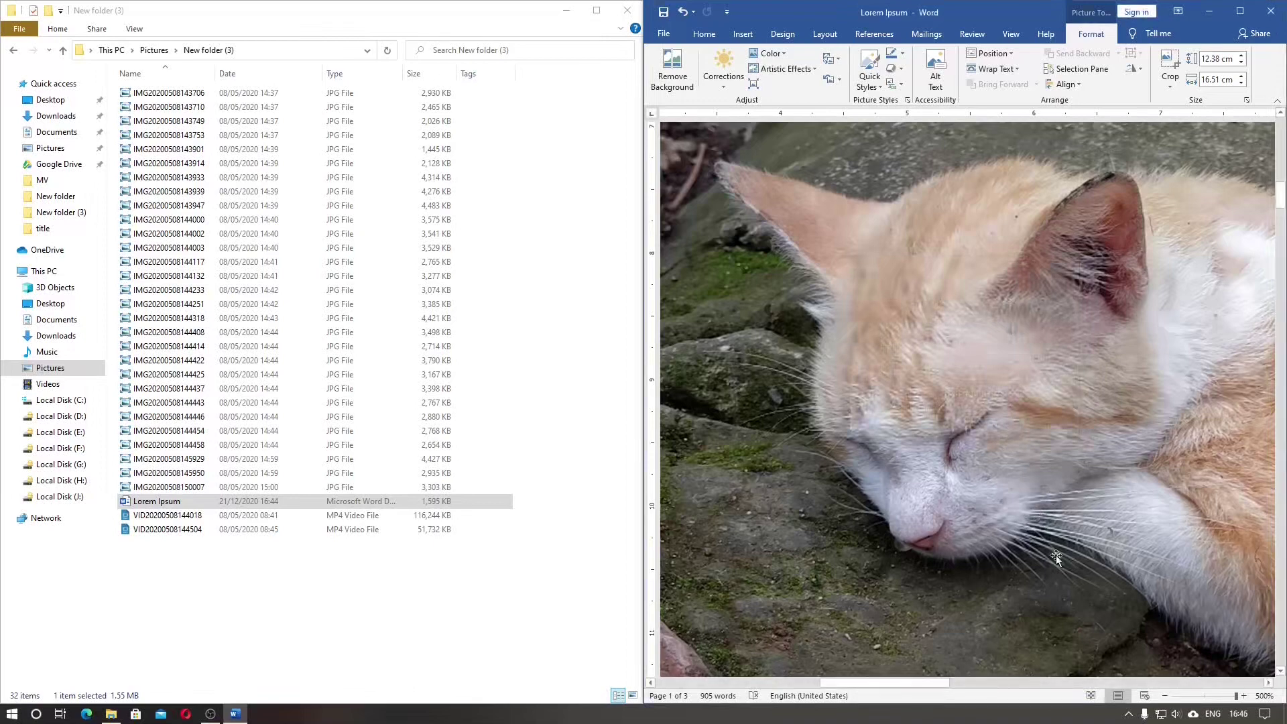
click(666, 17)
click(488, 508)
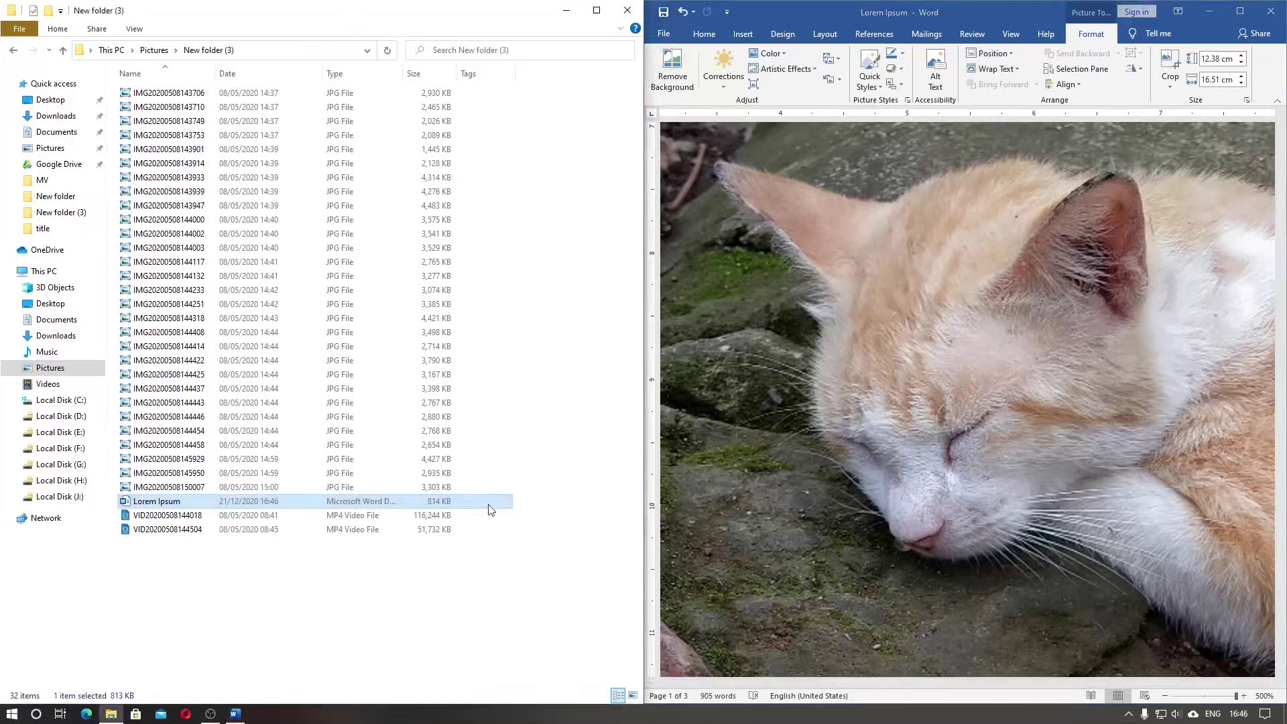
click(927, 405)
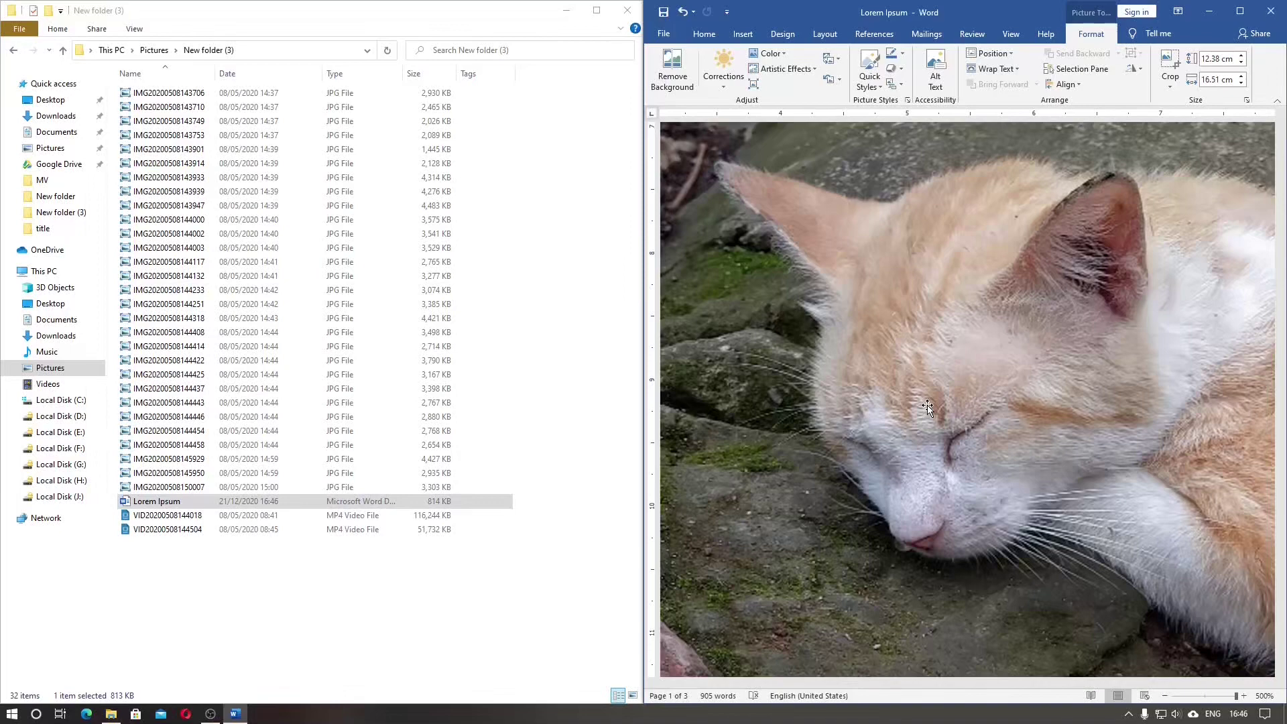
Step: Apply Web (150 ppi) compression to the cat photo via Compress Pictures
scroll(927, 404, down, 10)
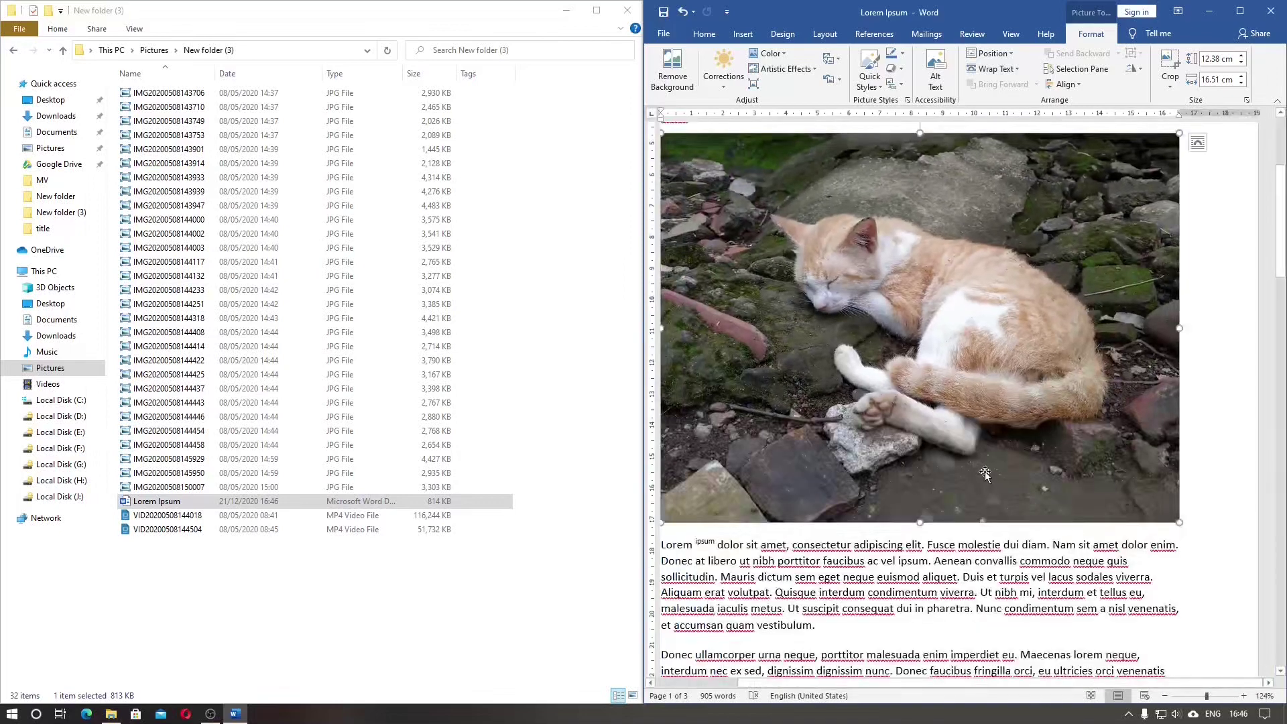
scroll(984, 473, up, 1)
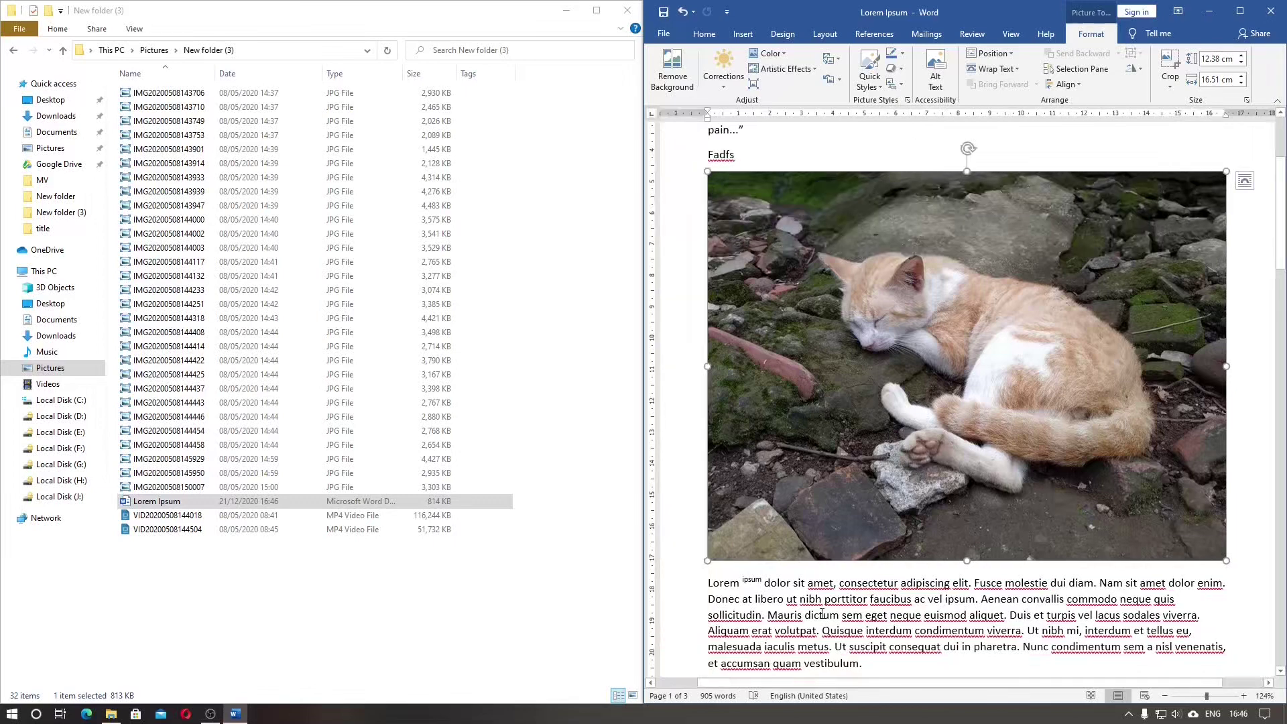
scroll(822, 614, up, 3)
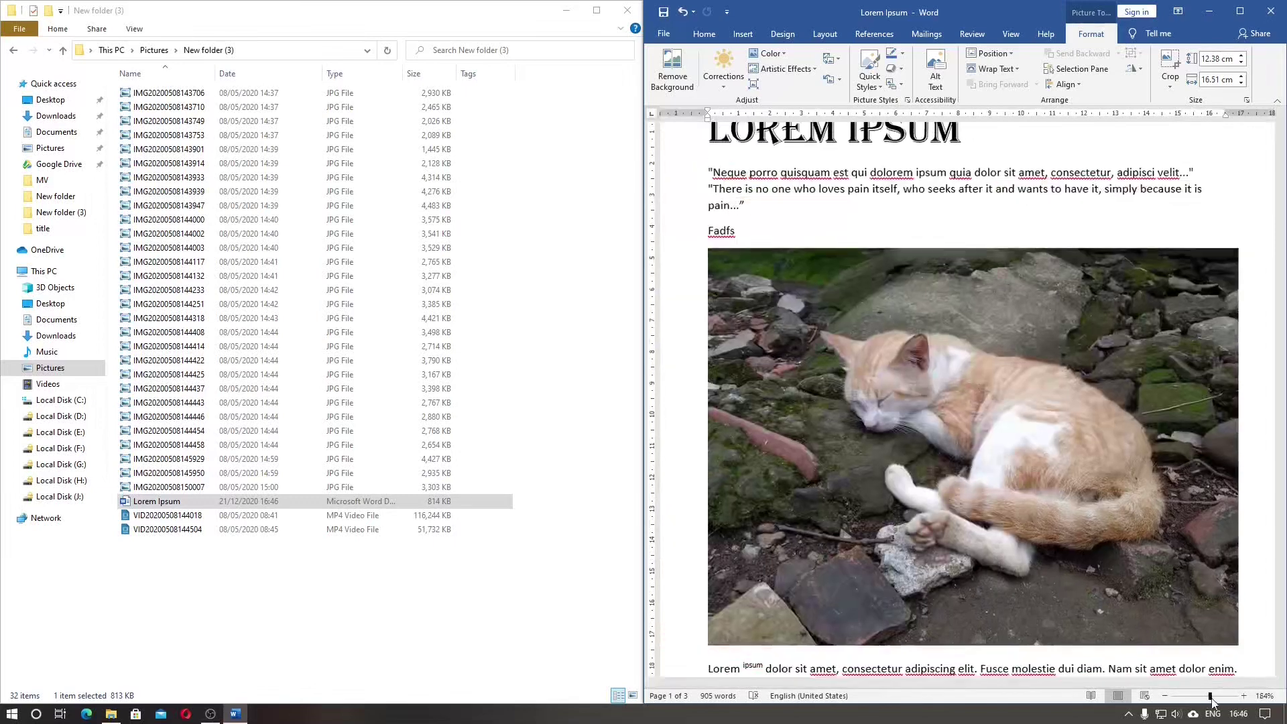
scroll(828, 347, up, 15)
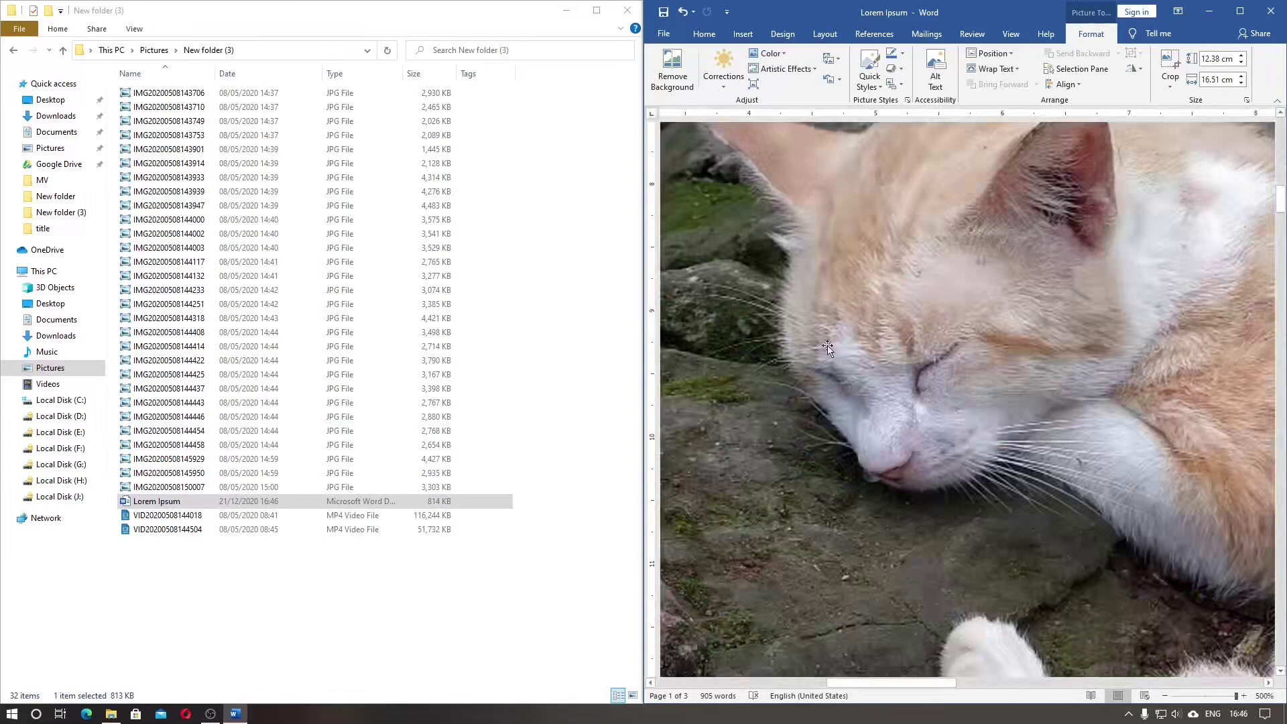
click(754, 82)
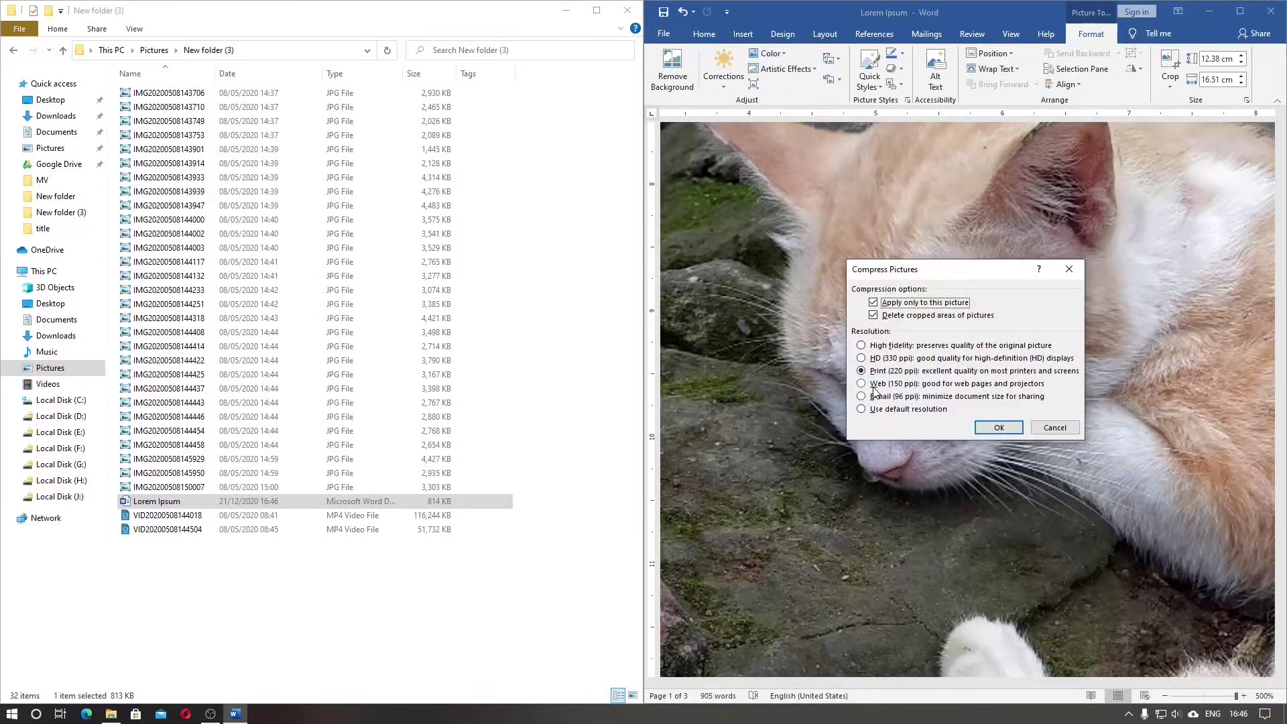
click(874, 386)
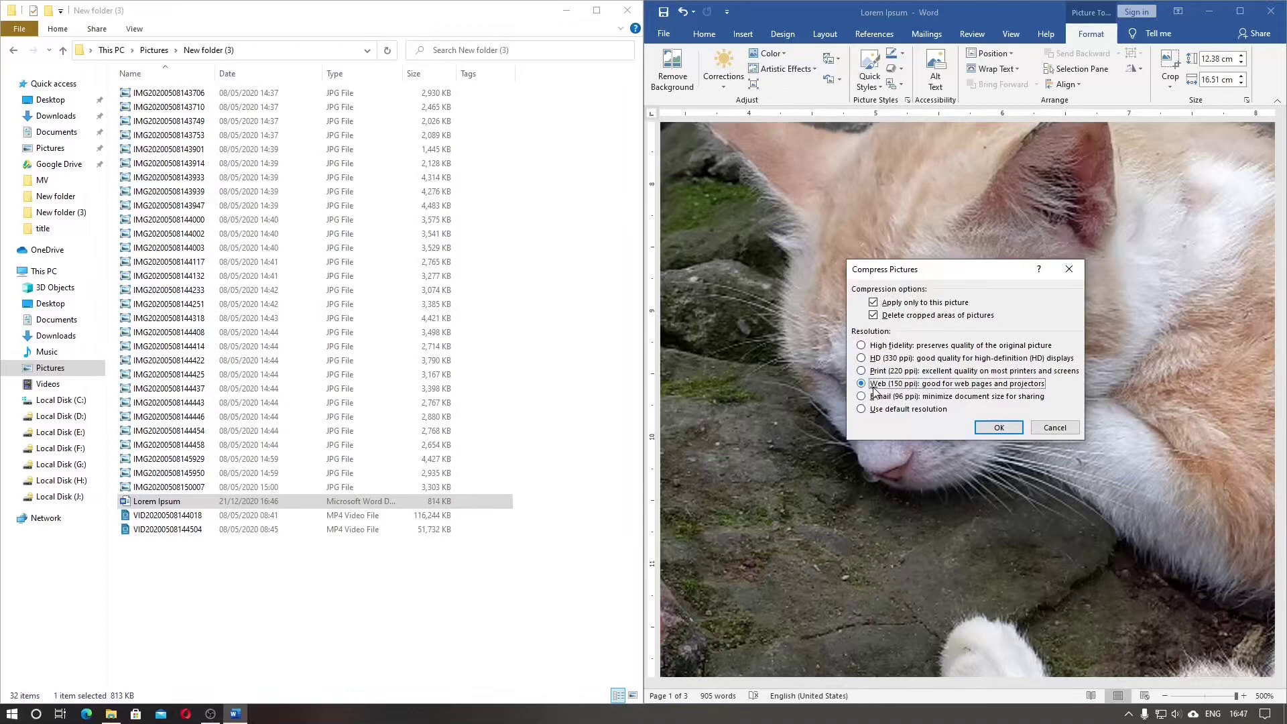
click(999, 427)
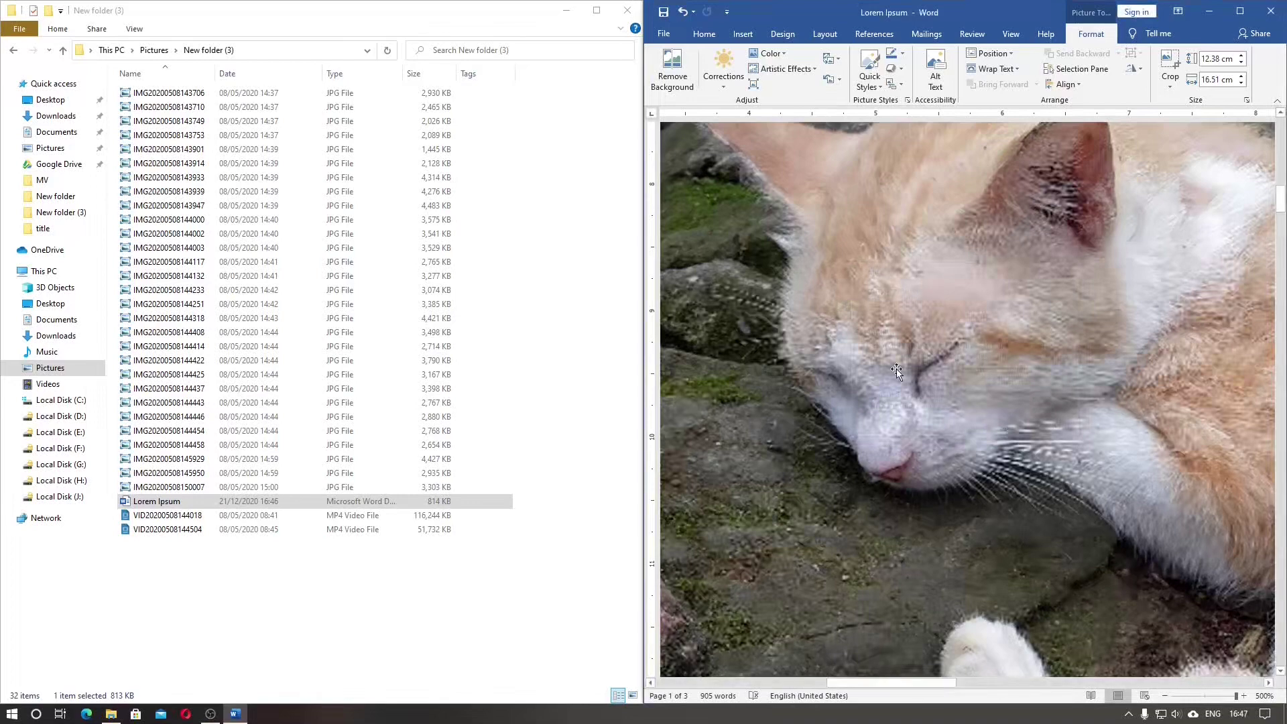
scroll(1071, 607, down, 15)
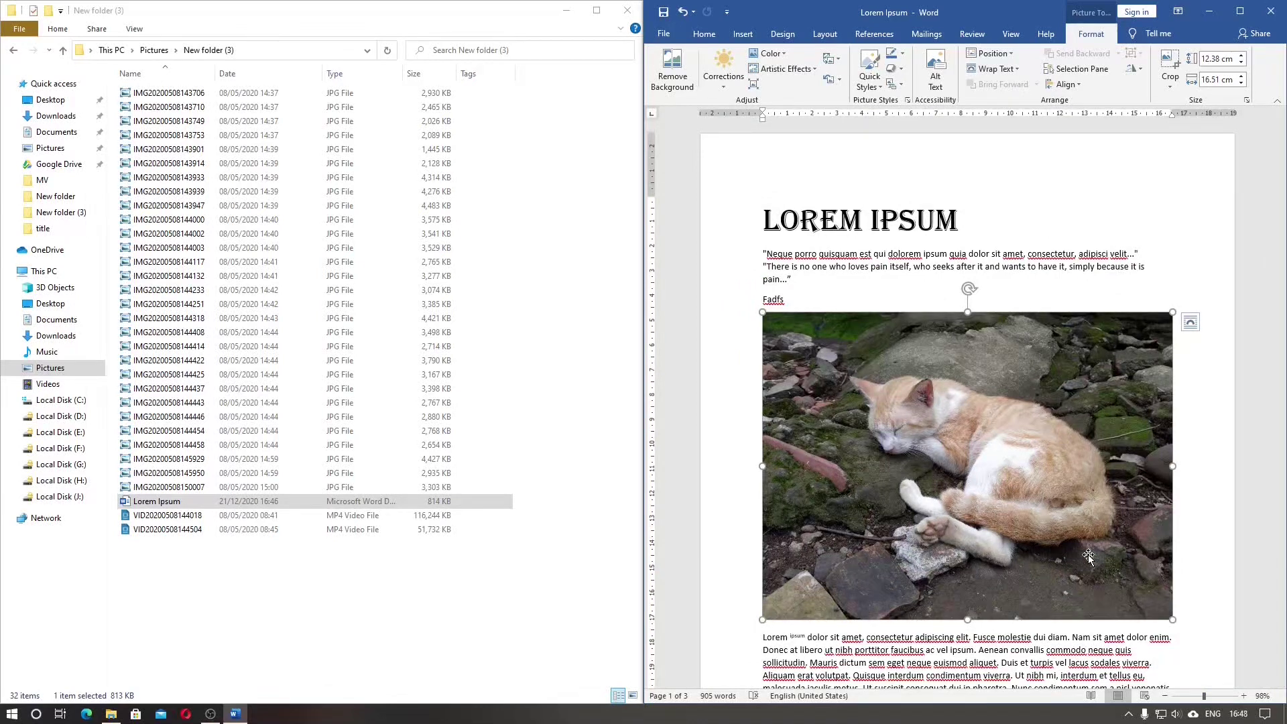
Step: Compress the cat photo at E-mail (96 ppi)
click(753, 84)
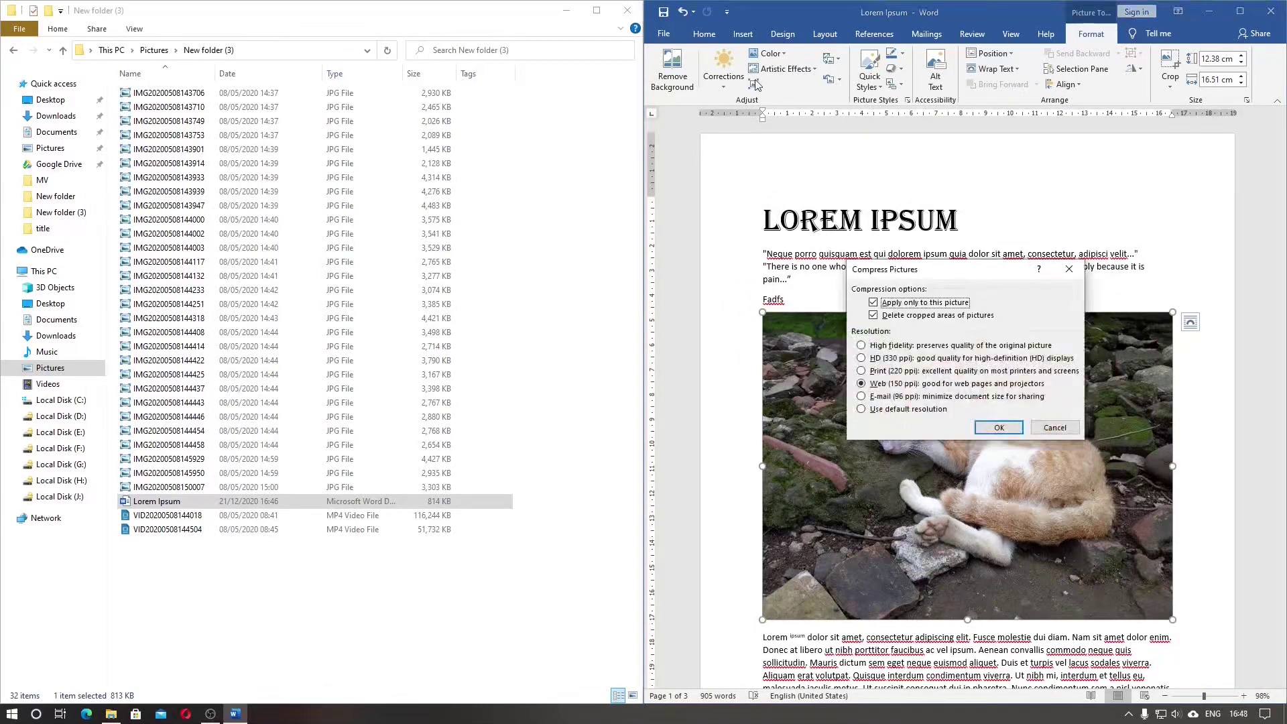
click(864, 398)
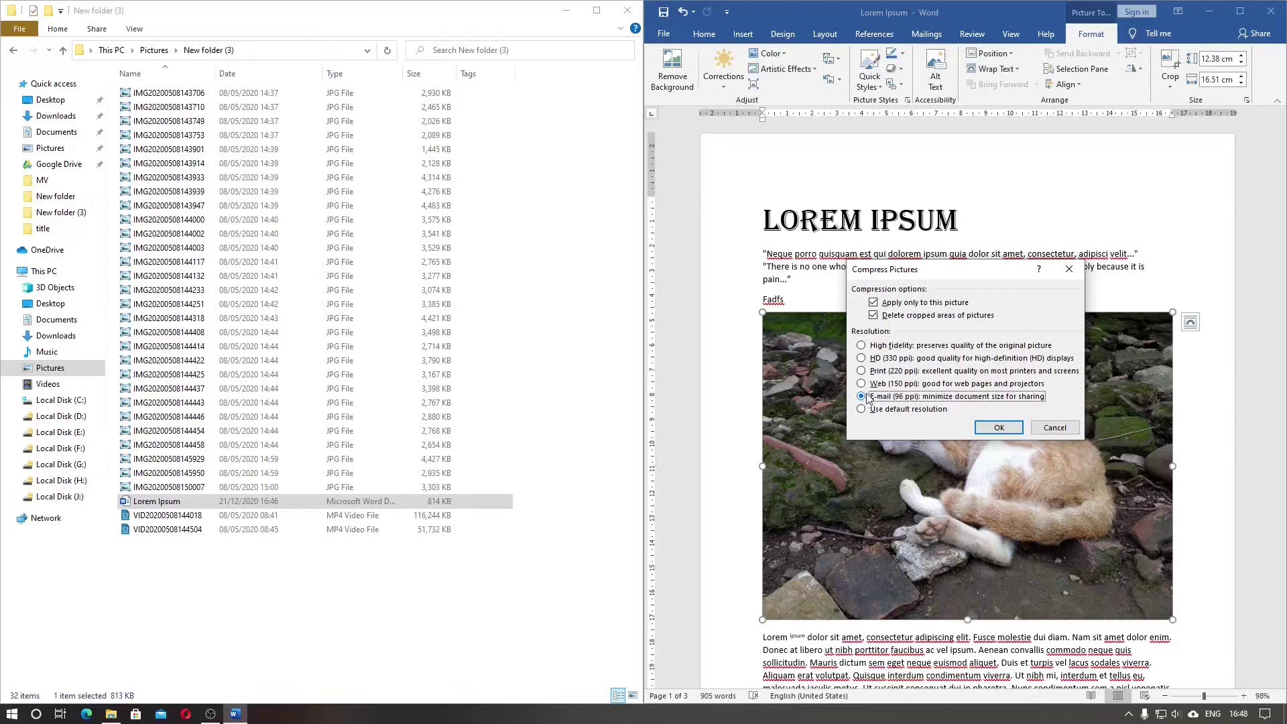
click(998, 427)
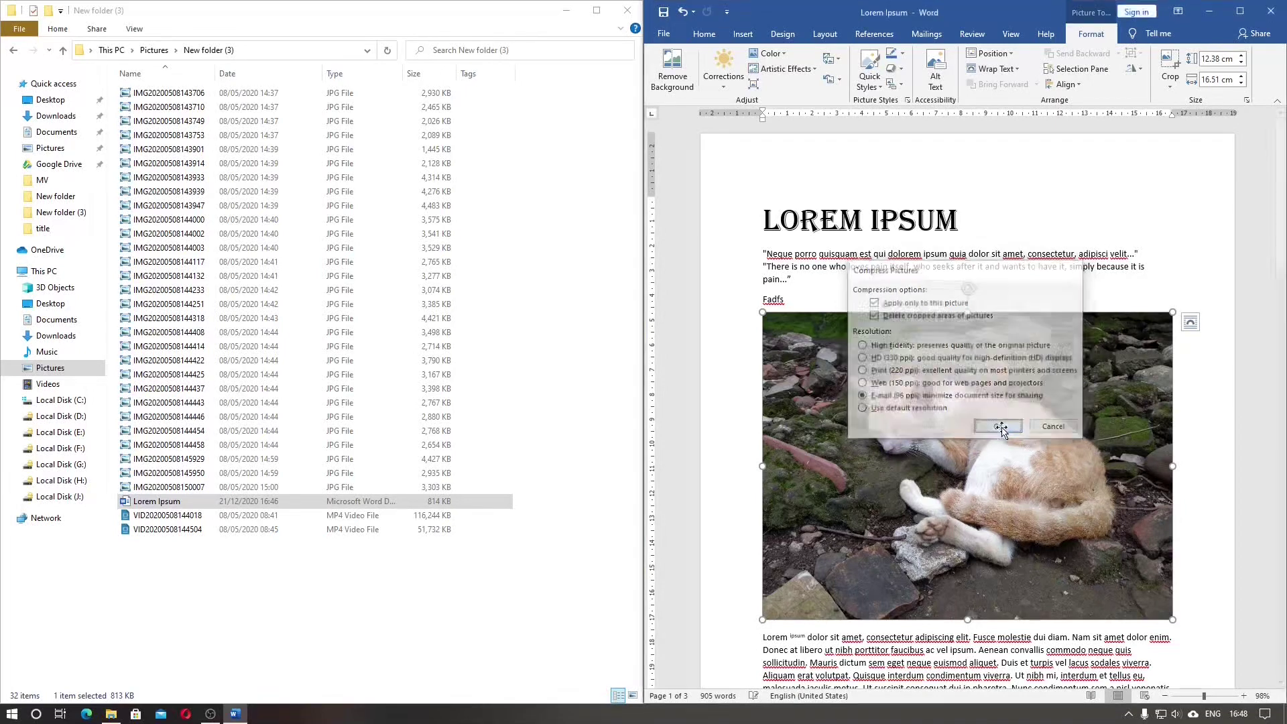
Step: Zoom the photo to 500%, save, and confirm the file now measures 94 KB
scroll(992, 422, down, 1)
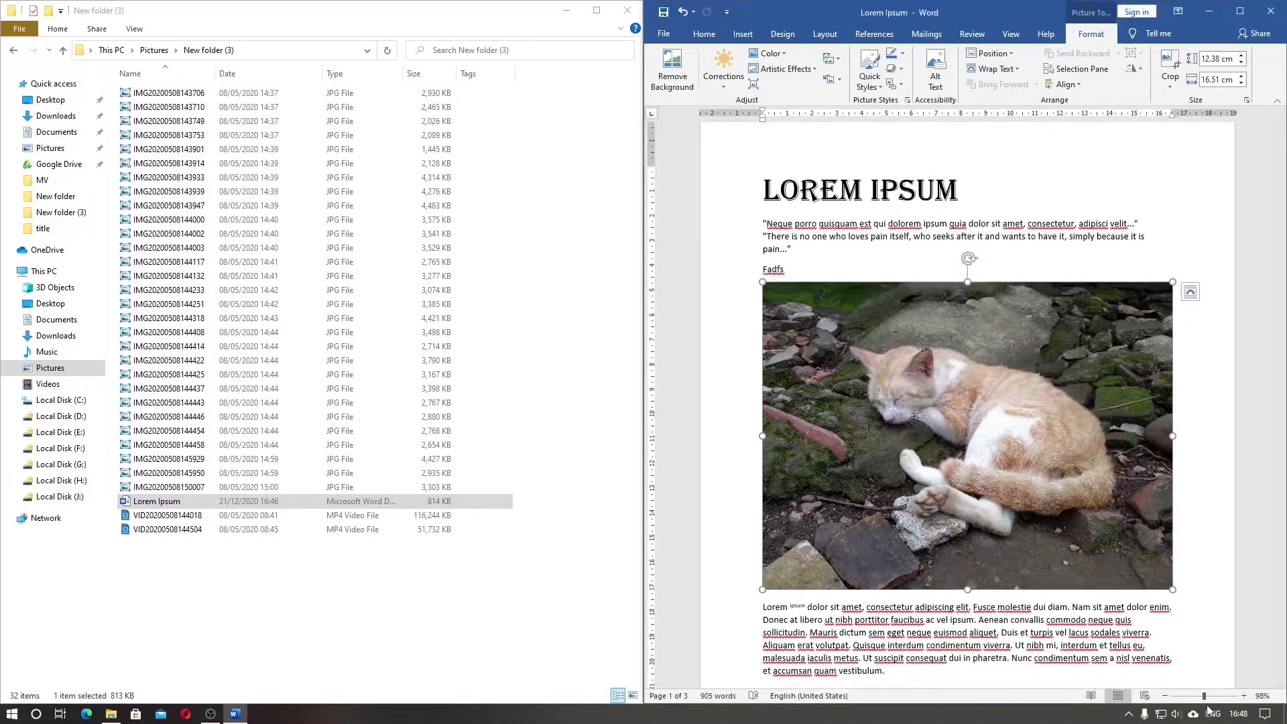
drag(1204, 699, 1240, 699)
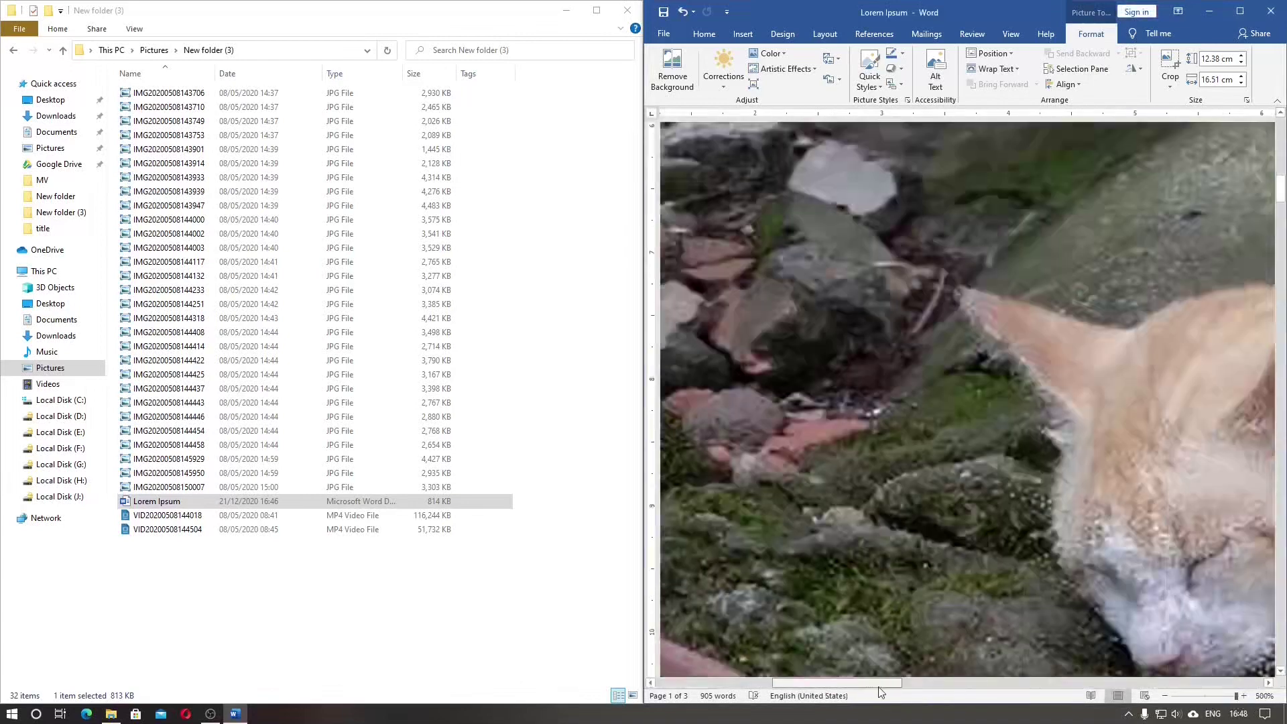
scroll(959, 525, down, 3)
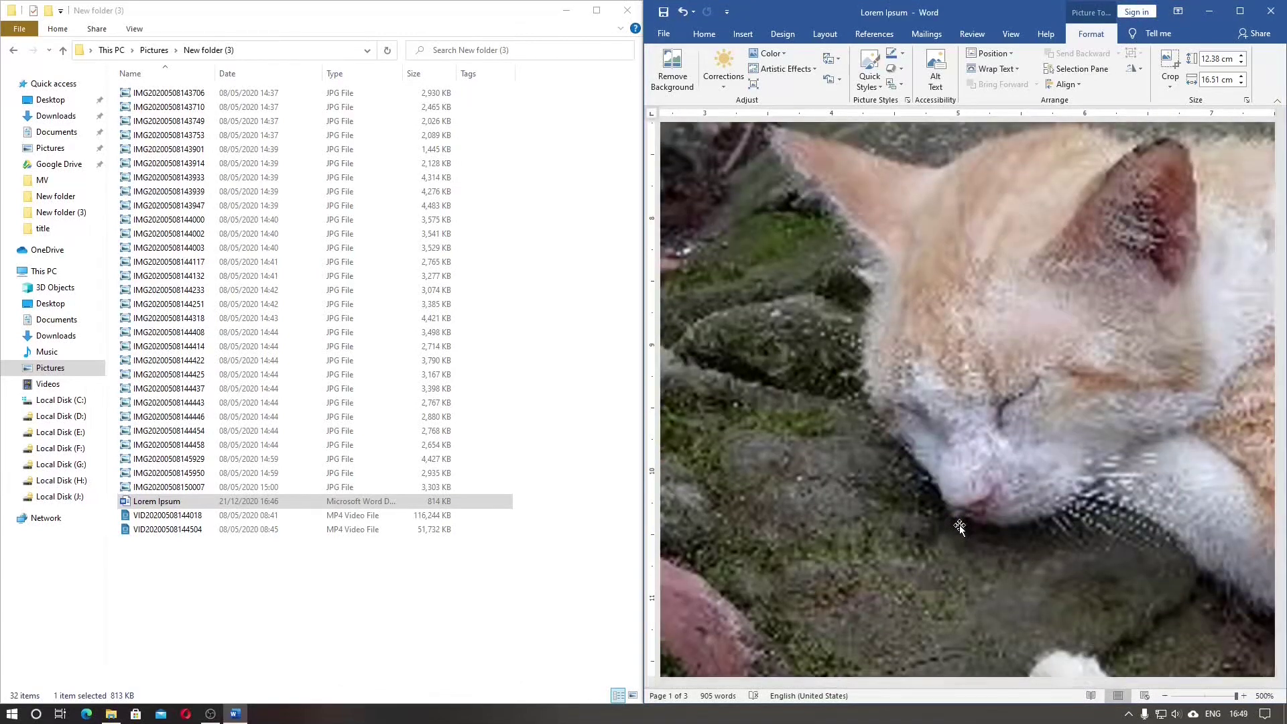
click(663, 15)
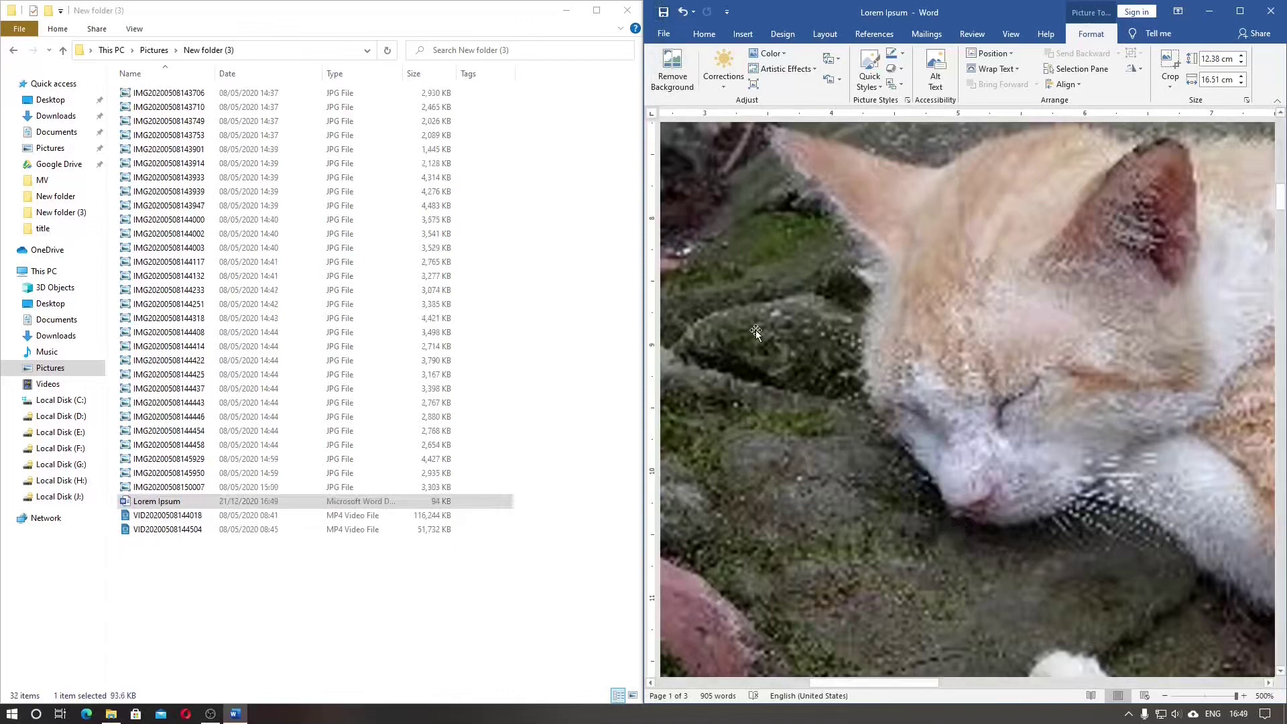
click(435, 502)
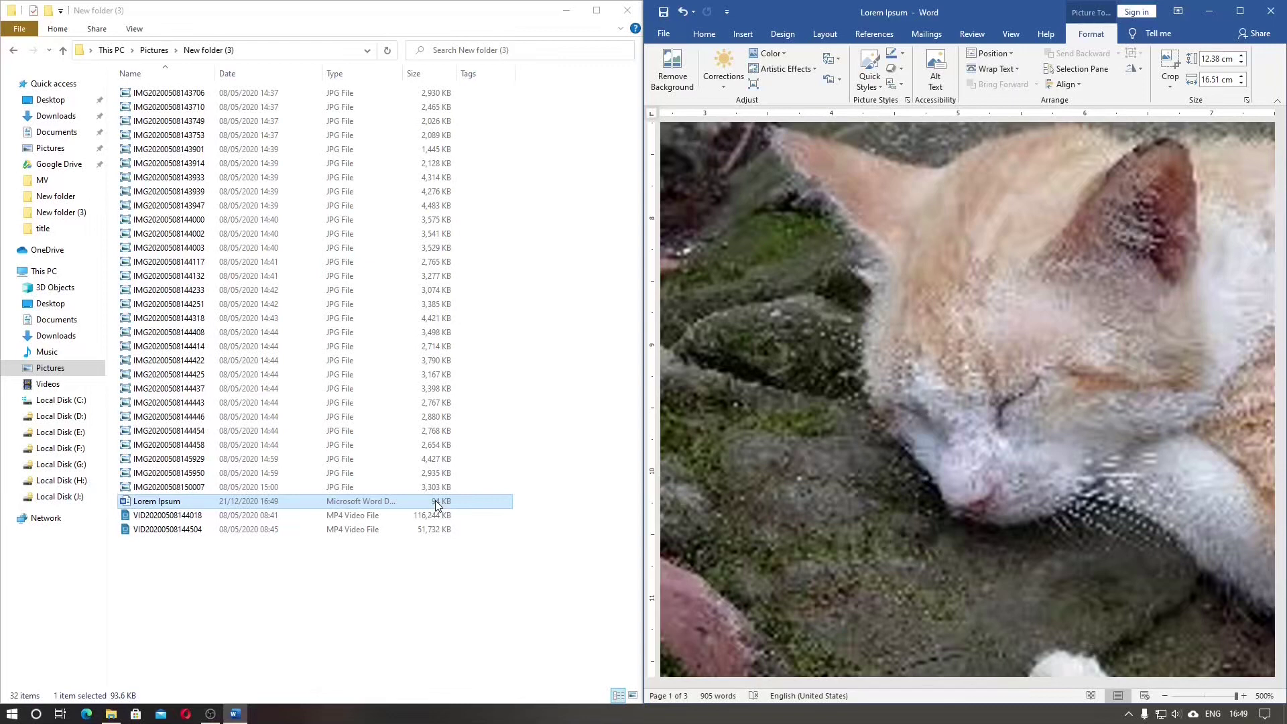
click(785, 95)
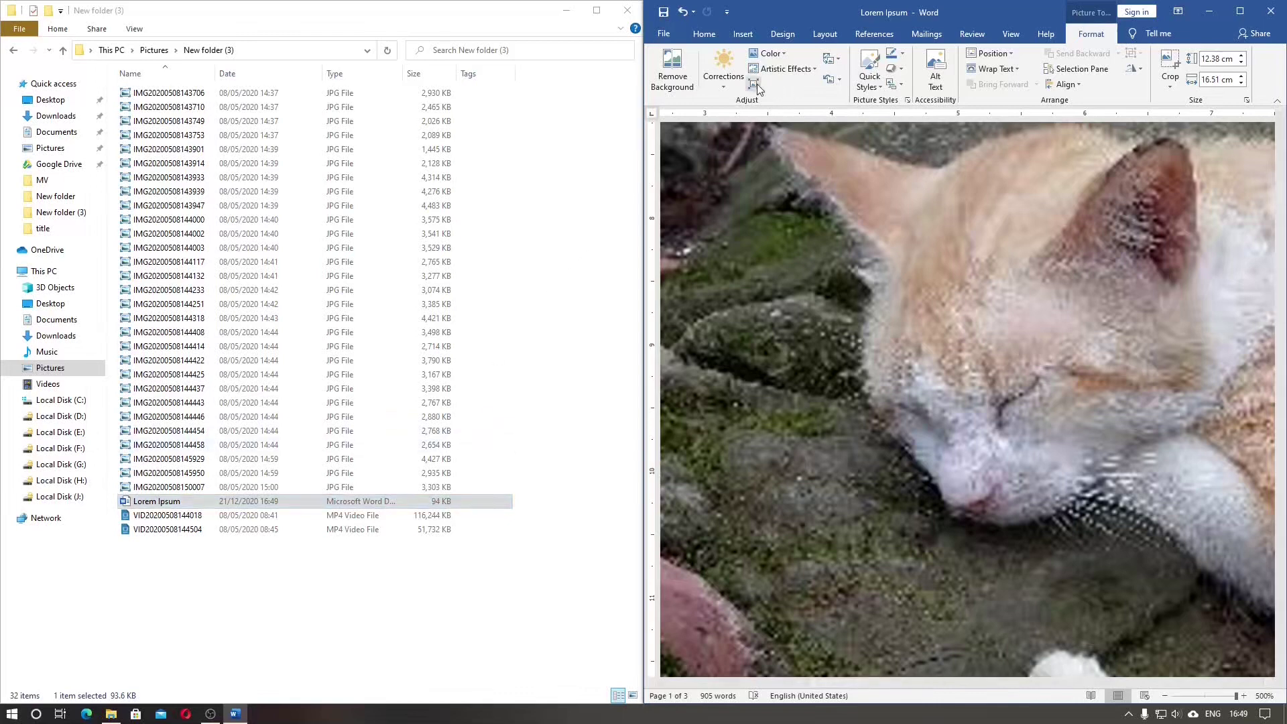
Step: Recompress the cat photo using the default resolution
click(755, 84)
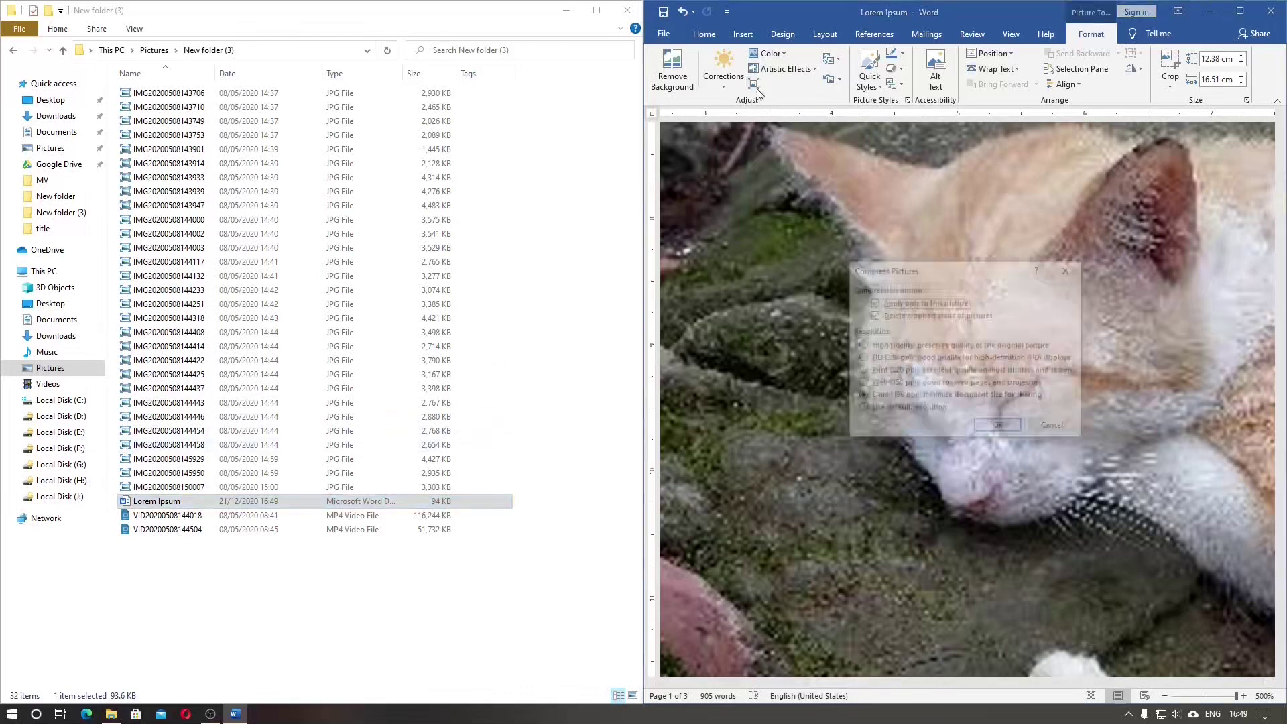
click(915, 410)
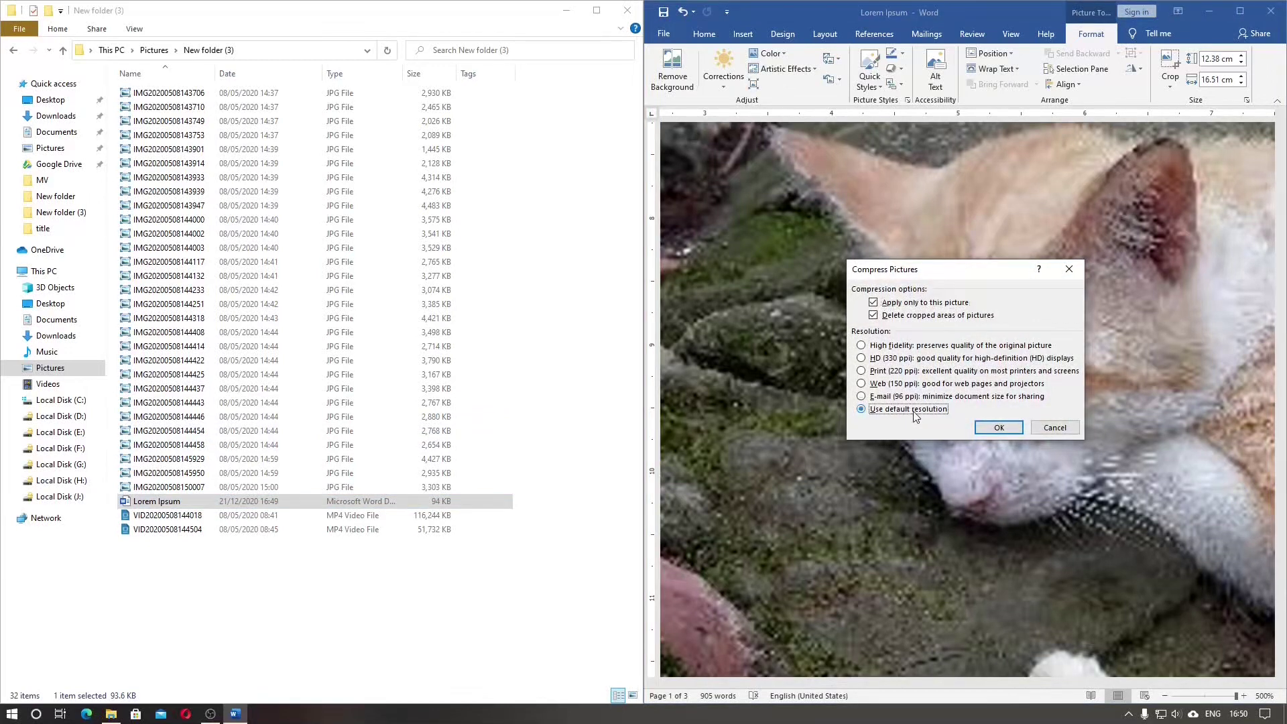
click(998, 431)
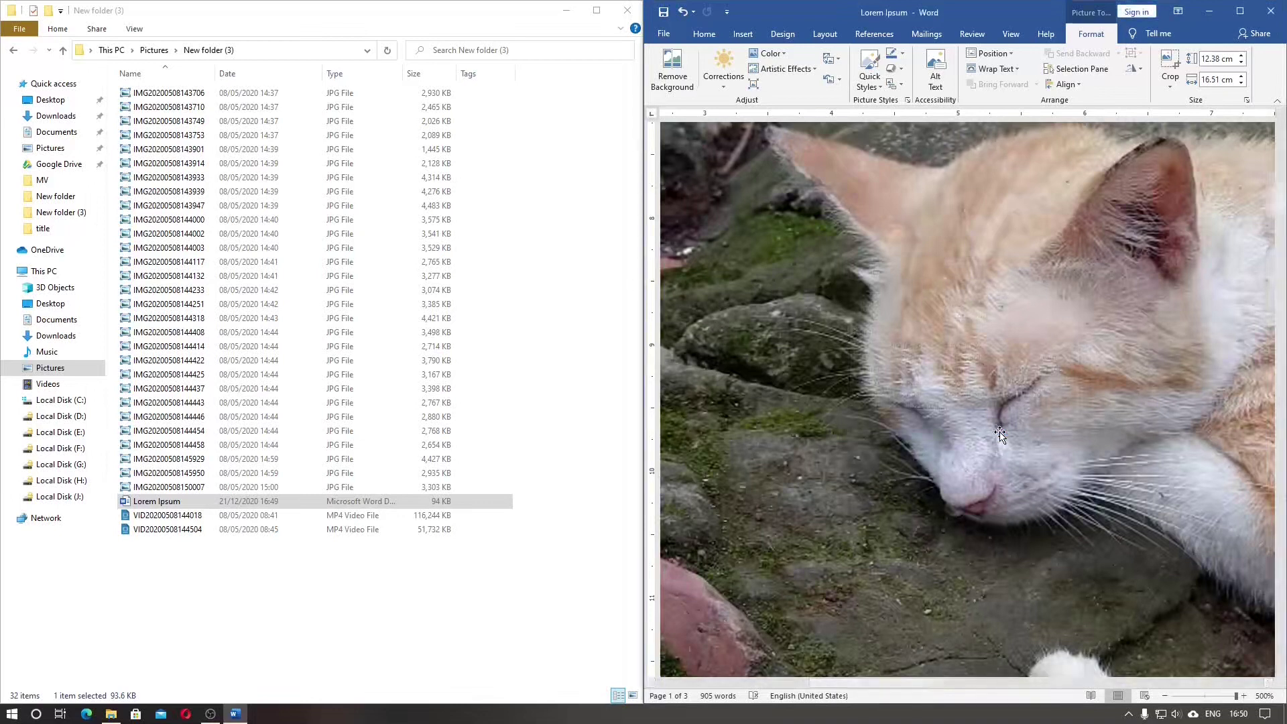
Step: Recompress the cat photo once more at High fidelity
click(753, 84)
click(871, 345)
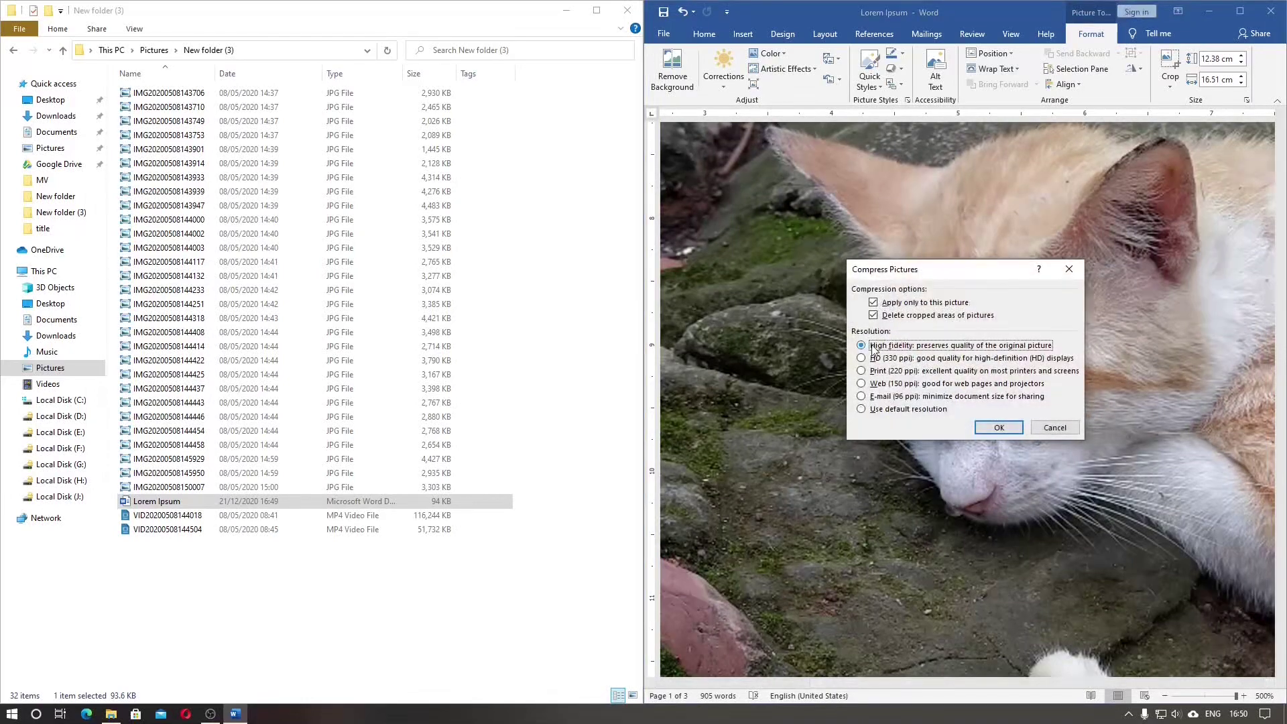
click(999, 431)
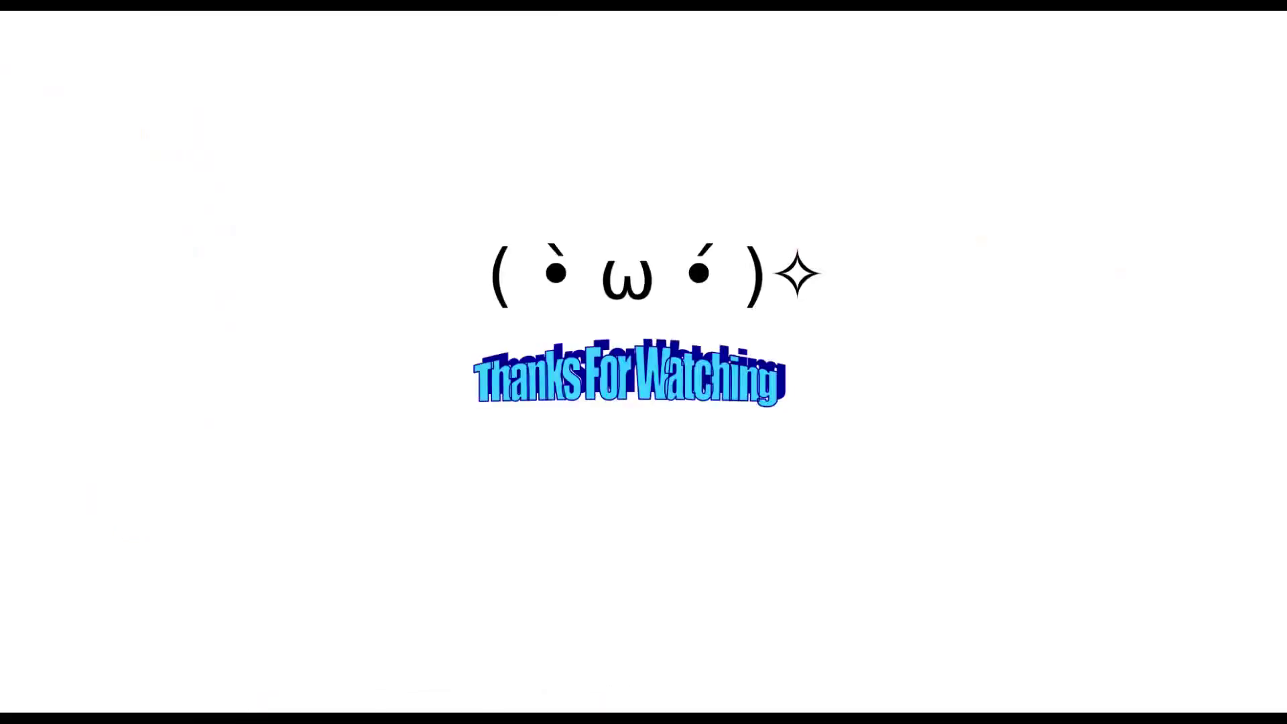